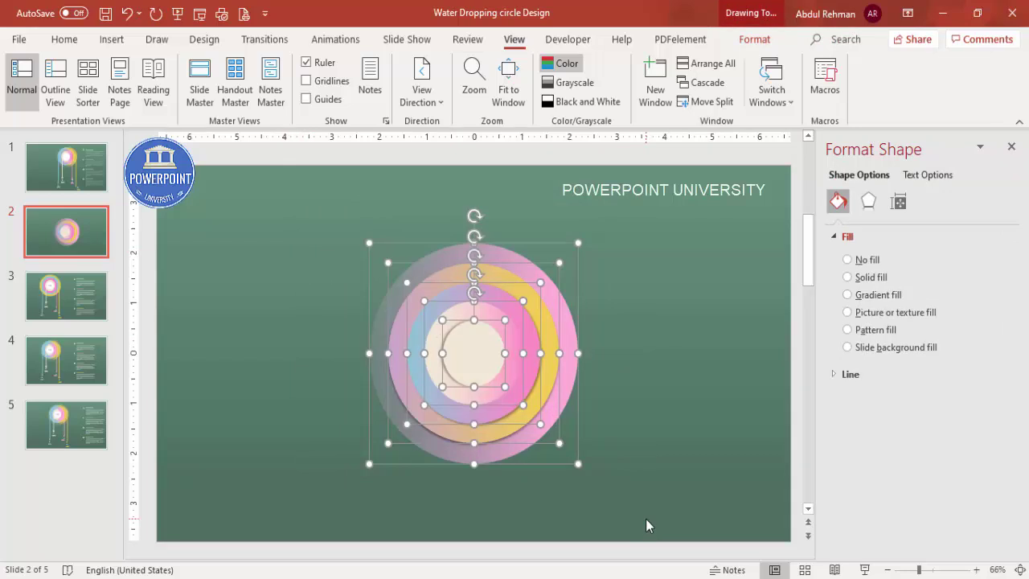
# Step: Group the five concentric pink, yellow, blue and cream circles into one object with Ctrl+G
pyautogui.hotkey('ctrl', 'g')
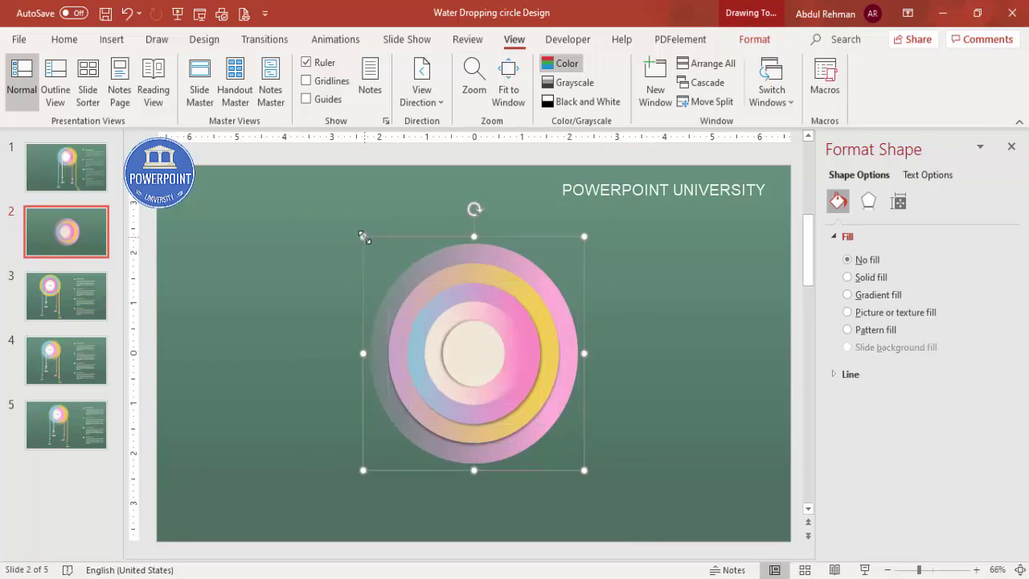
# Step: Shrink the circle group, move it to the top centre, and close Format Background
pyautogui.moveTo(364, 236); pyautogui.dragTo(408, 284)
pyautogui.moveTo(520, 404); pyautogui.dragTo(499, 297)
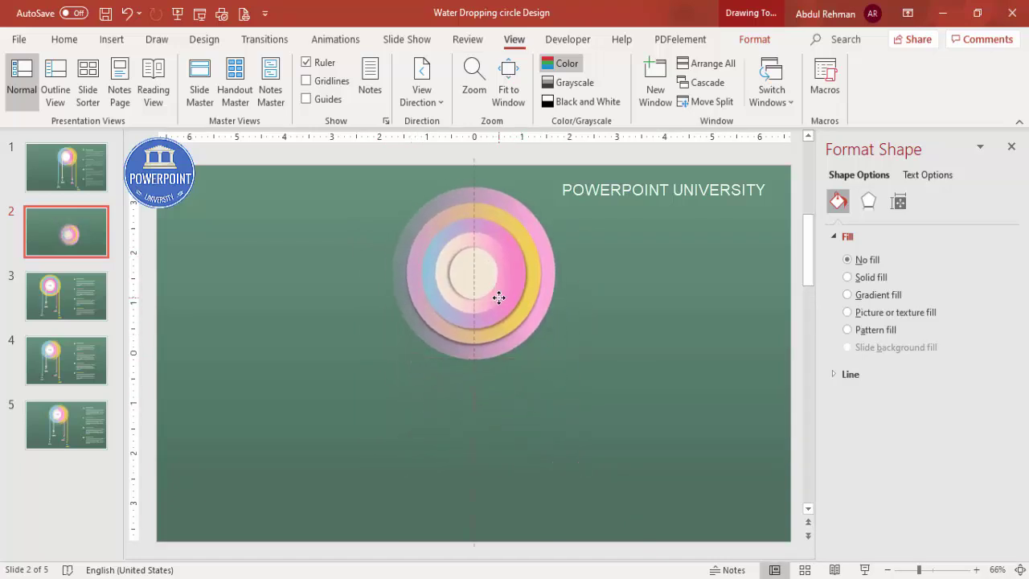
pyautogui.click(622, 388)
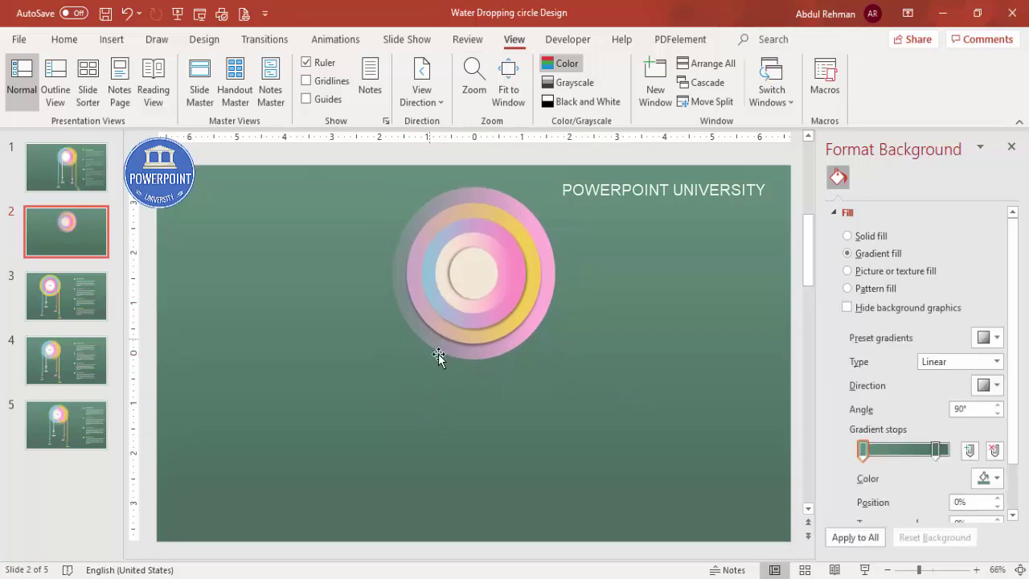
pyautogui.click(1012, 149)
# Step: Draw a tall rectangle down from the circles' centre with no outline and 0.05" width
pyautogui.click(112, 39)
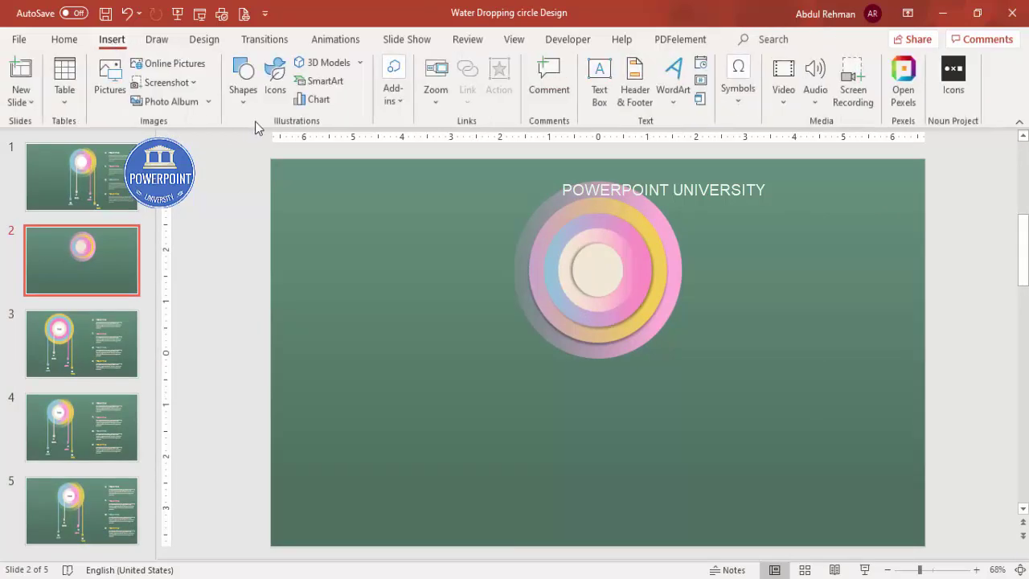
pyautogui.click(242, 101)
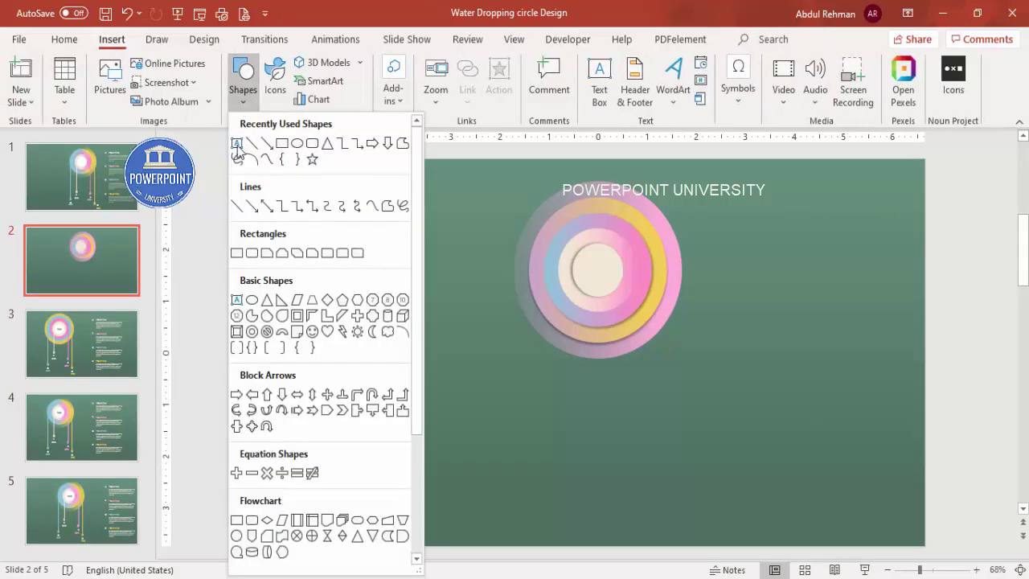
pyautogui.click(235, 255)
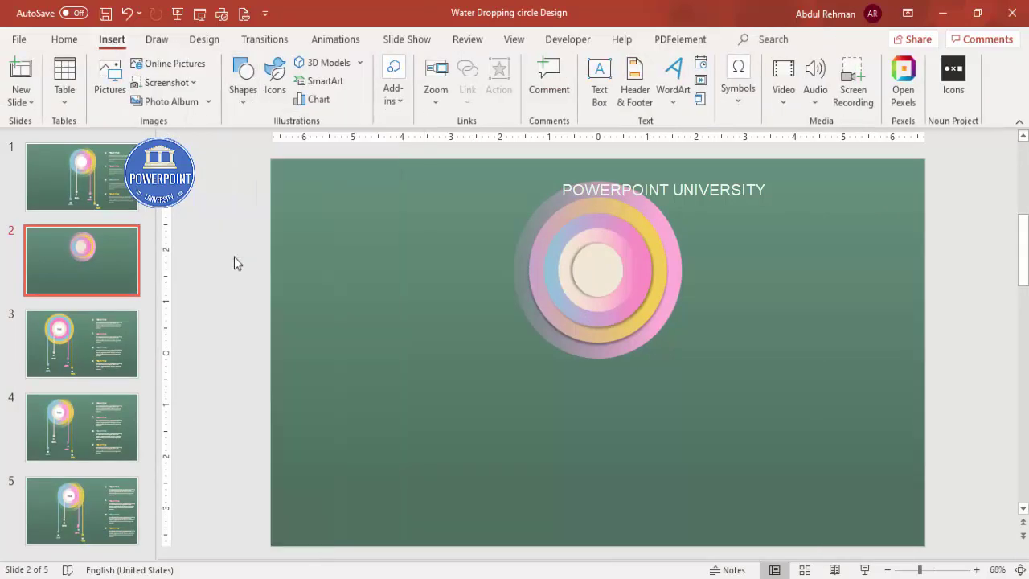
pyautogui.moveTo(566, 278); pyautogui.dragTo(572, 448)
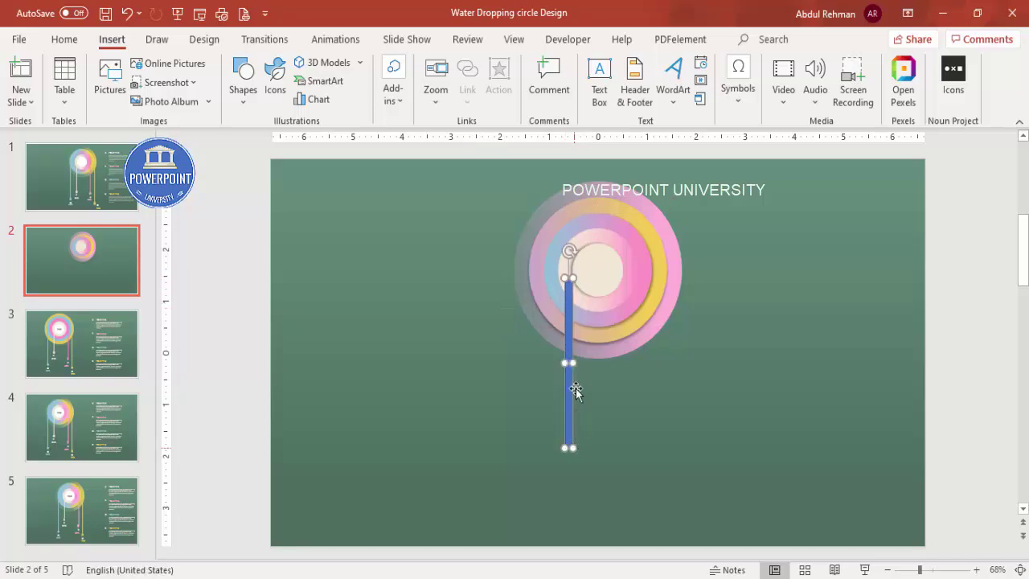
pyautogui.click(394, 81)
pyautogui.click(402, 299)
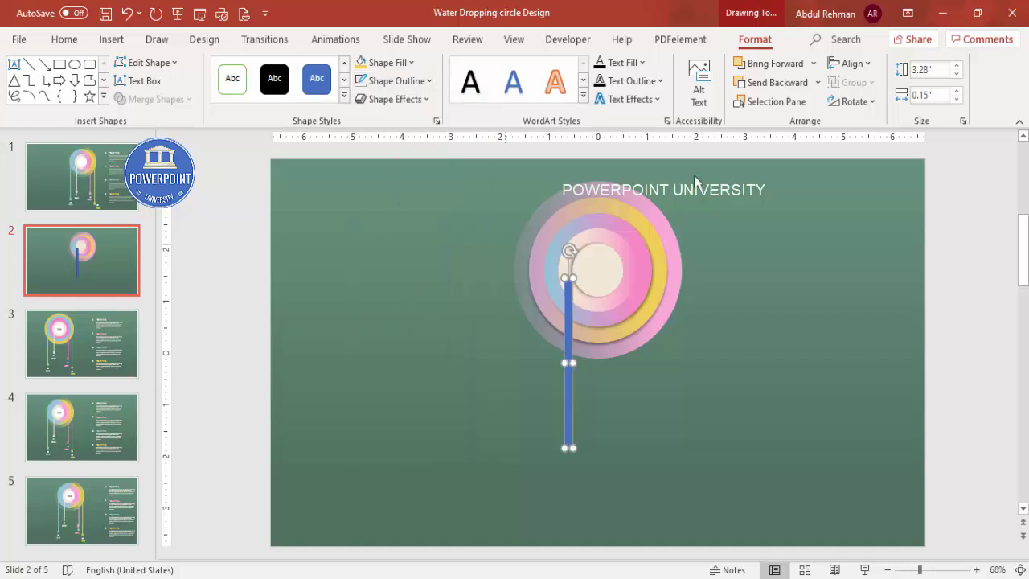
pyautogui.click(938, 95)
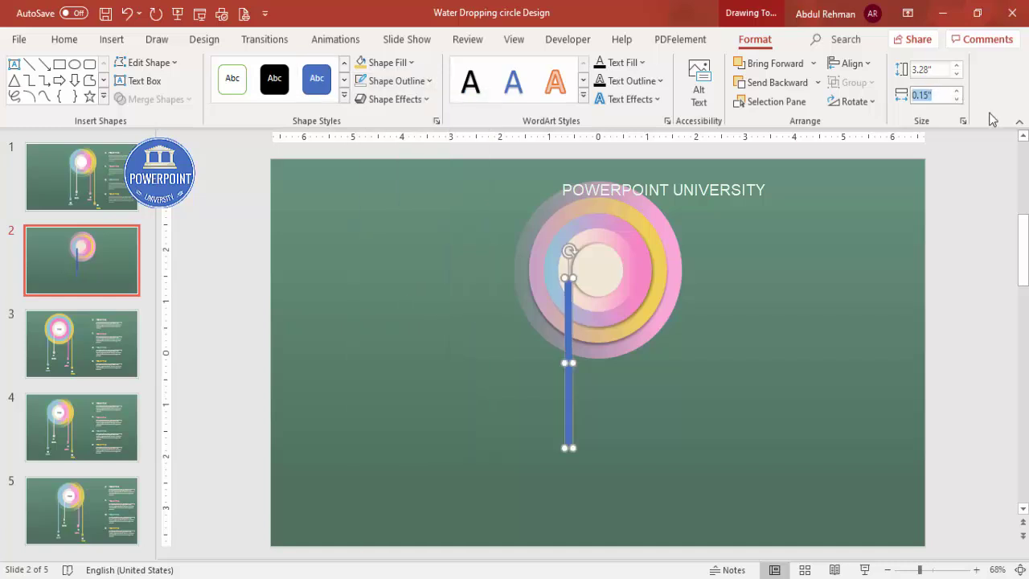
pyautogui.write('0.')
pyautogui.press('Return')
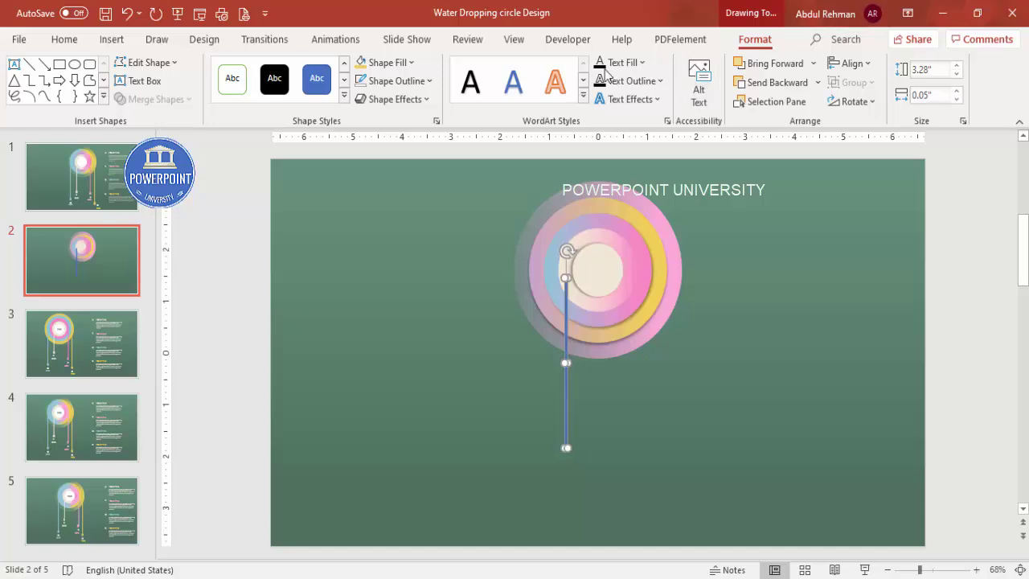
# Step: Fill the thin line with cream sampled by eyedropper from the circles' centre
pyautogui.rightClick(570, 385)
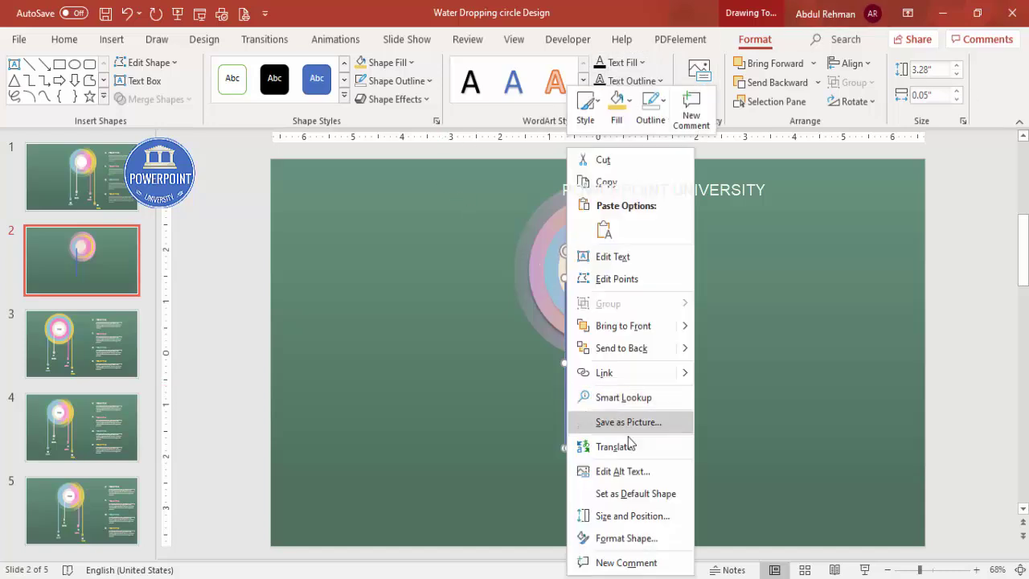
pyautogui.click(624, 537)
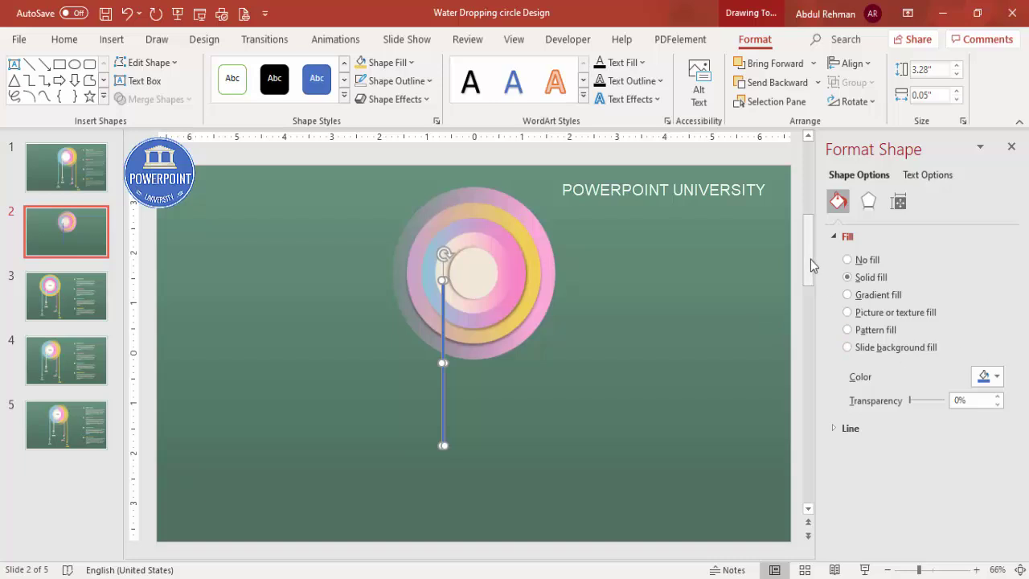
pyautogui.click(984, 380)
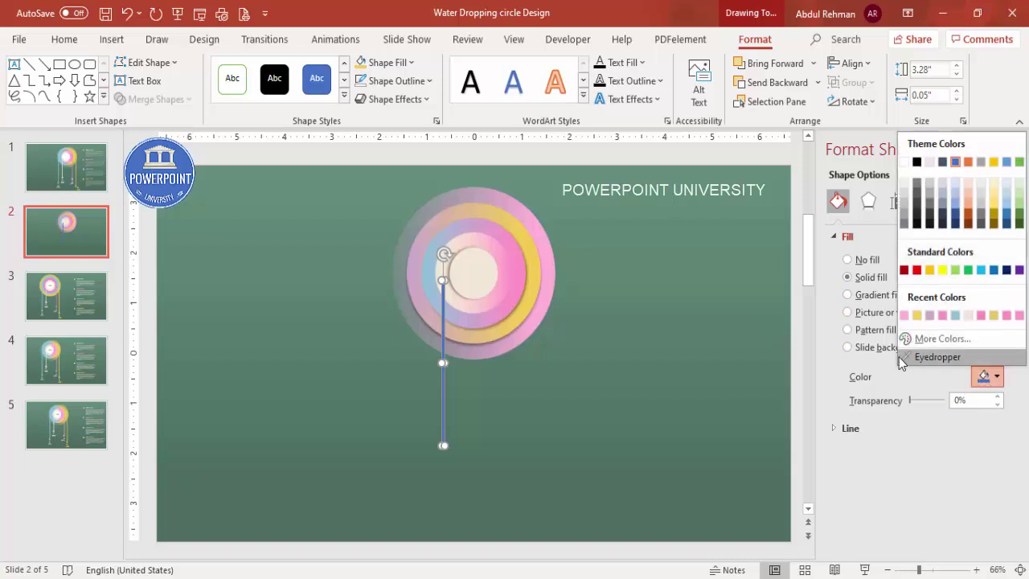
pyautogui.click(929, 356)
pyautogui.click(446, 259)
pyautogui.click(526, 392)
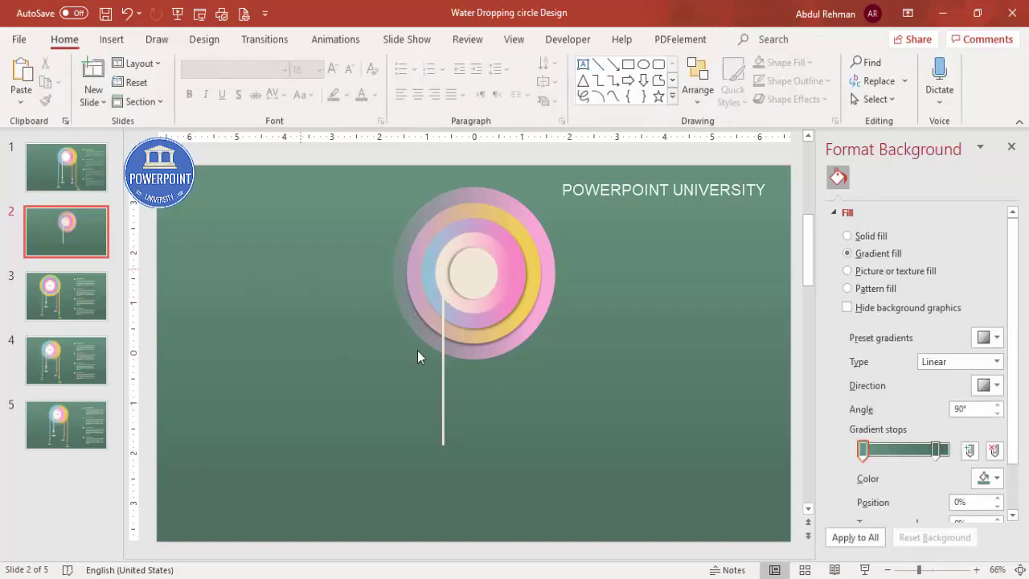
pyautogui.click(113, 42)
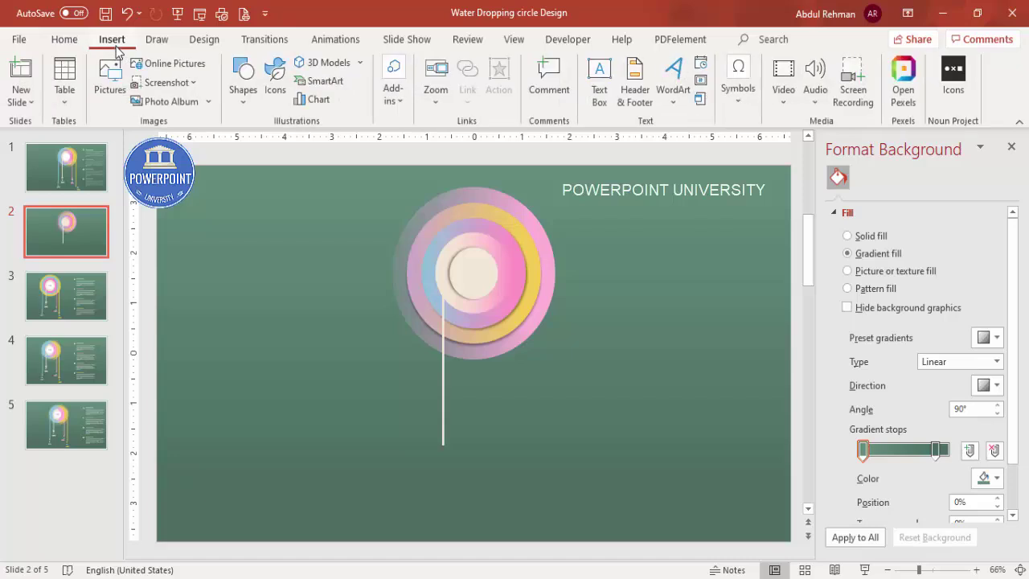
# Step: Draw a small oval near the line's bottom with no outline and cream fill
pyautogui.click(233, 107)
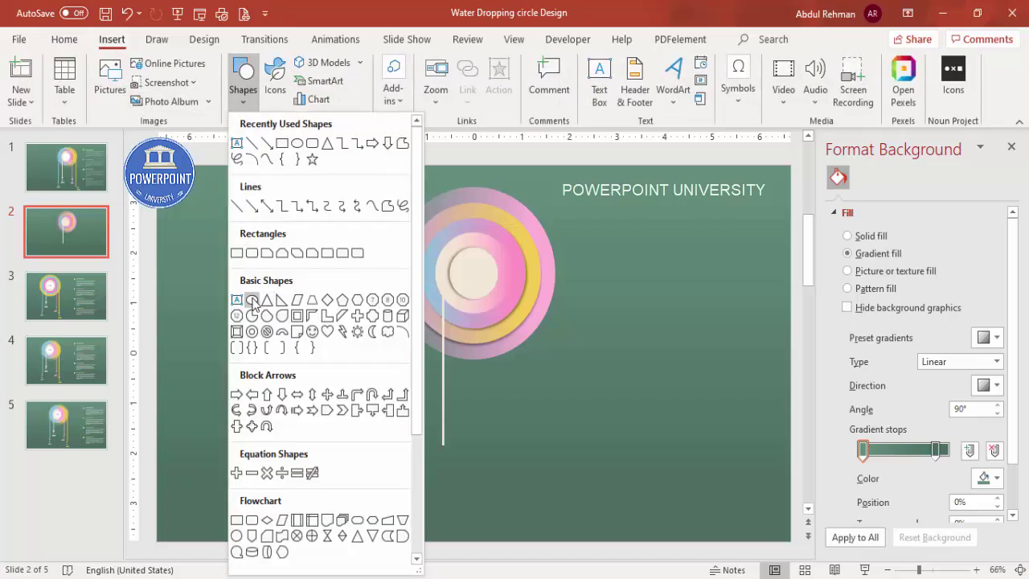
pyautogui.click(251, 302)
pyautogui.moveTo(500, 420); pyautogui.dragTo(527, 460)
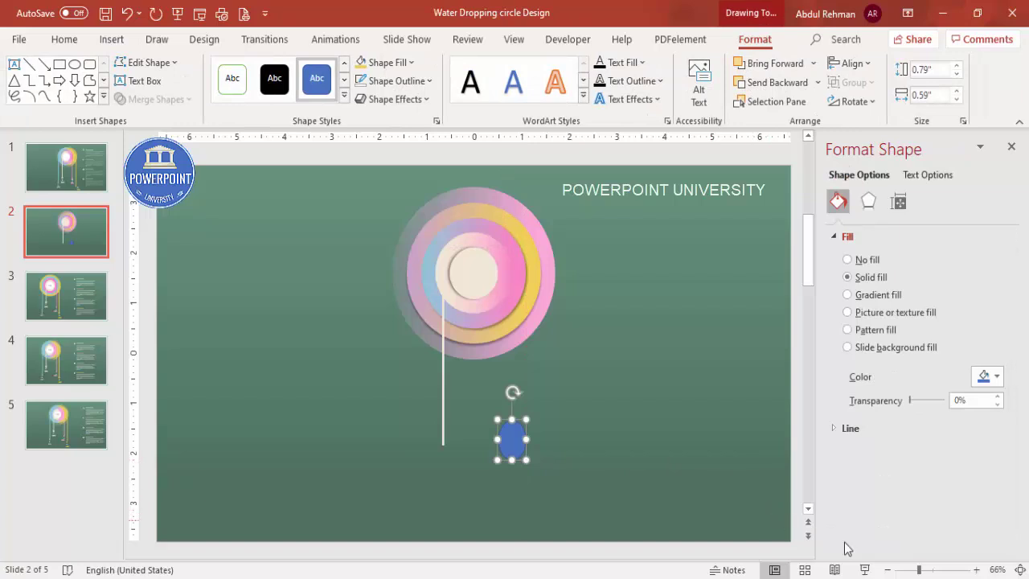
pyautogui.click(424, 81)
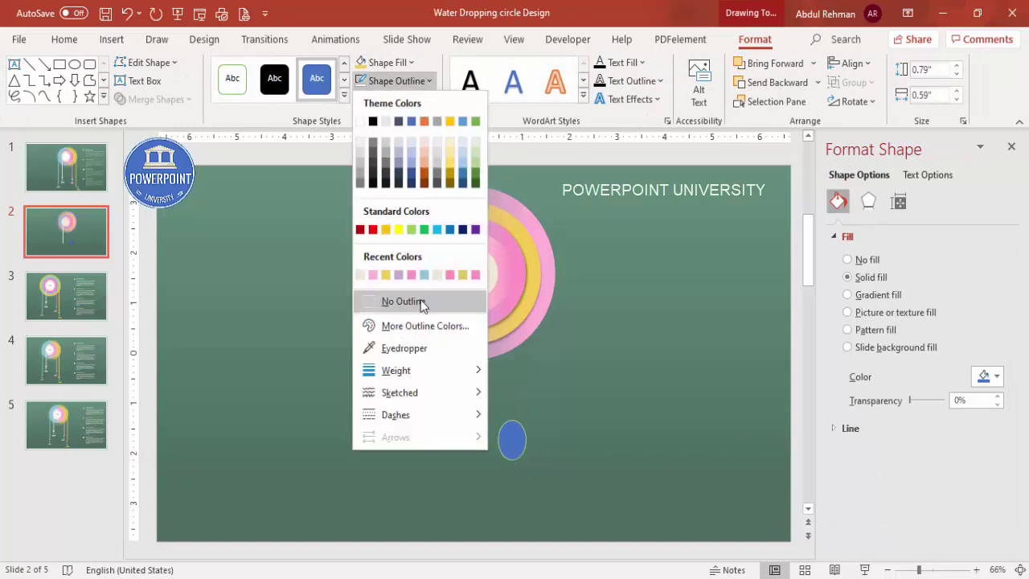
pyautogui.click(423, 301)
pyautogui.click(371, 61)
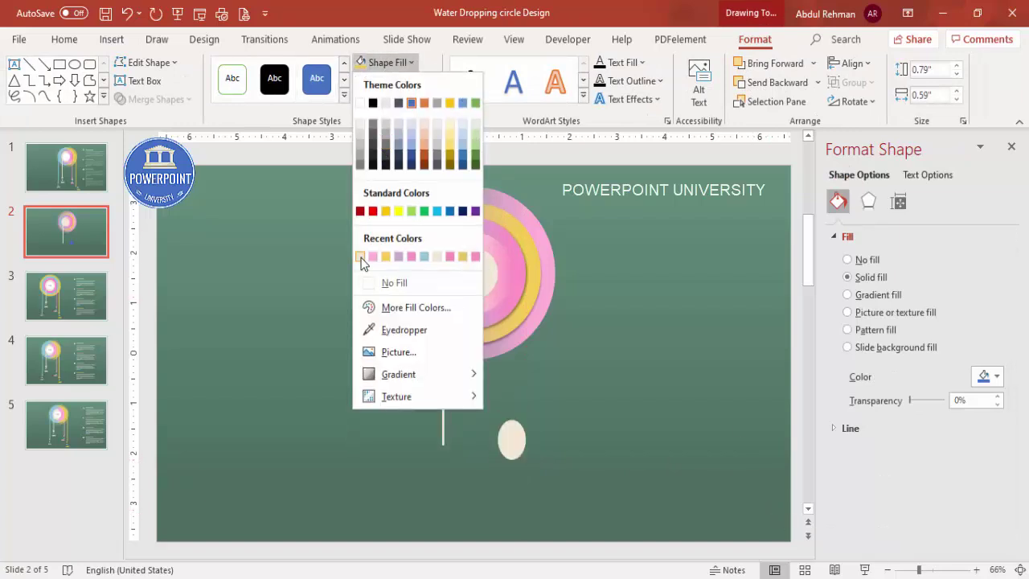
pyautogui.click(366, 256)
pyautogui.moveTo(919, 570); pyautogui.dragTo(938, 570)
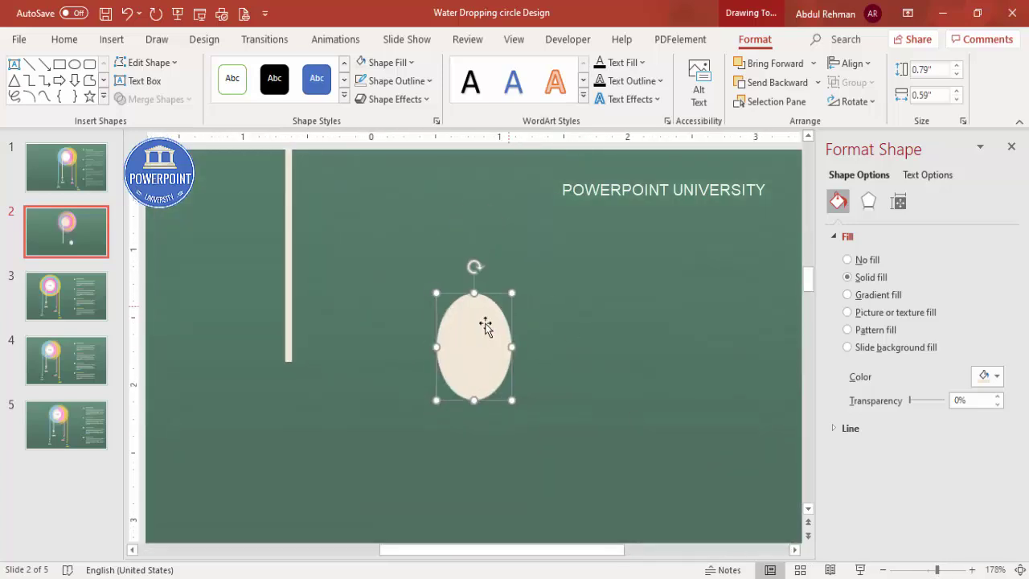
# Step: Pull the oval's top point up into a drop, then shrink it and place it under the line
pyautogui.rightClick(486, 325)
pyautogui.click(547, 280)
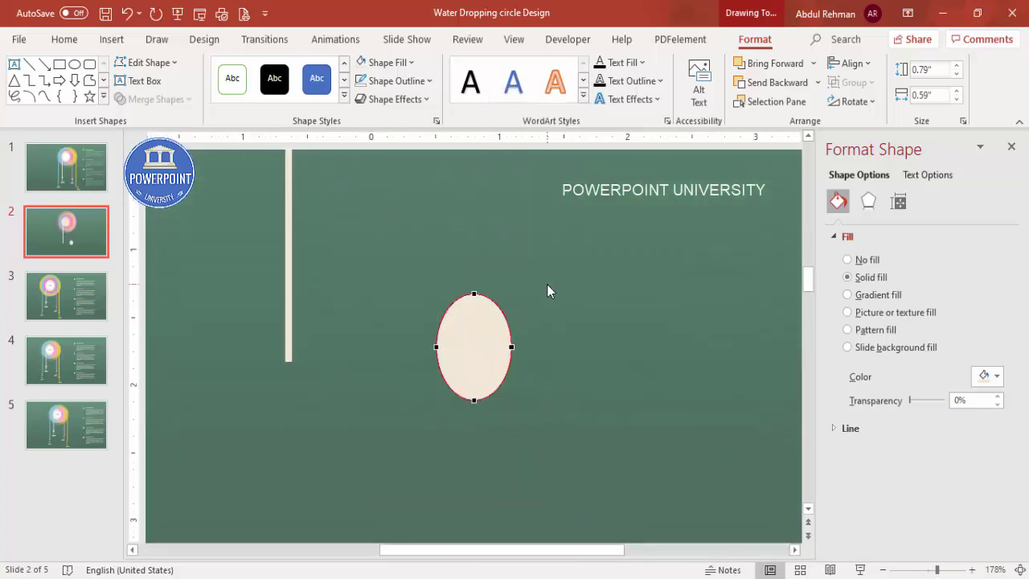
pyautogui.moveTo(476, 295)
pyautogui.mouseDown()
pyautogui.moveTo(474, 279)
pyautogui.moveTo(487, 279)
pyautogui.mouseUp()
pyautogui.click(522, 320)
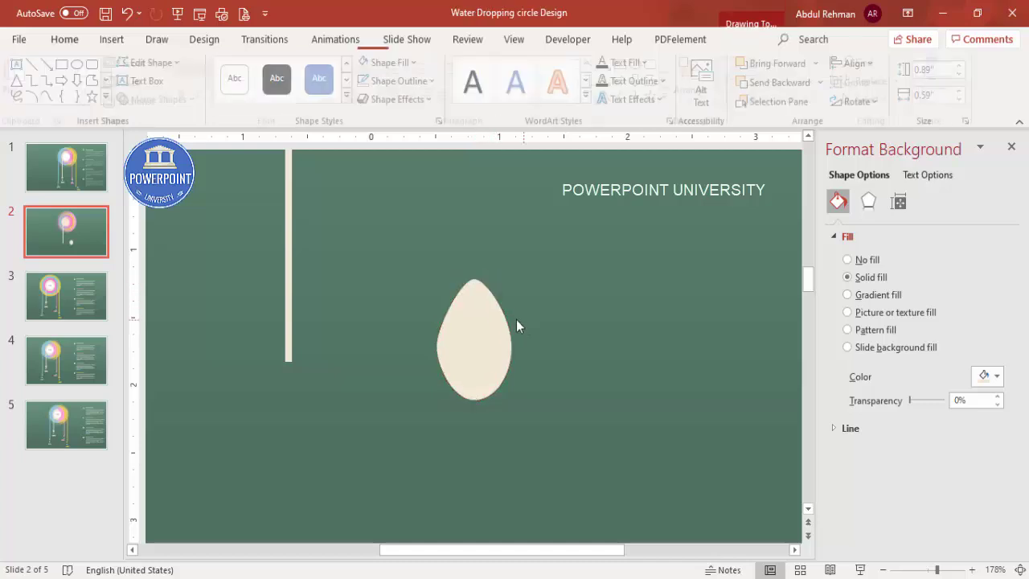
pyautogui.click(481, 325)
pyautogui.moveTo(491, 326); pyautogui.dragTo(306, 386)
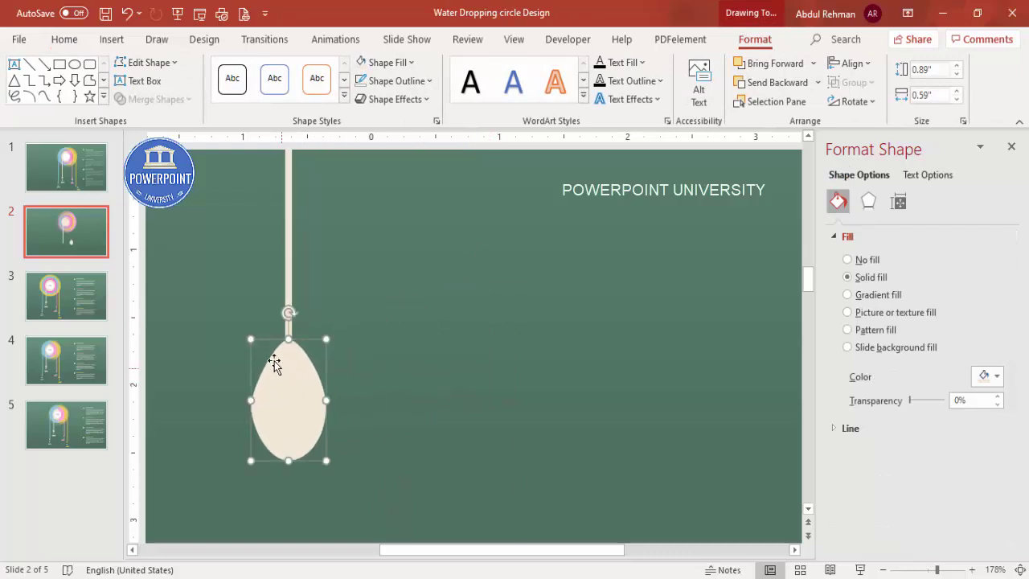
pyautogui.moveTo(250, 338); pyautogui.dragTo(292, 377)
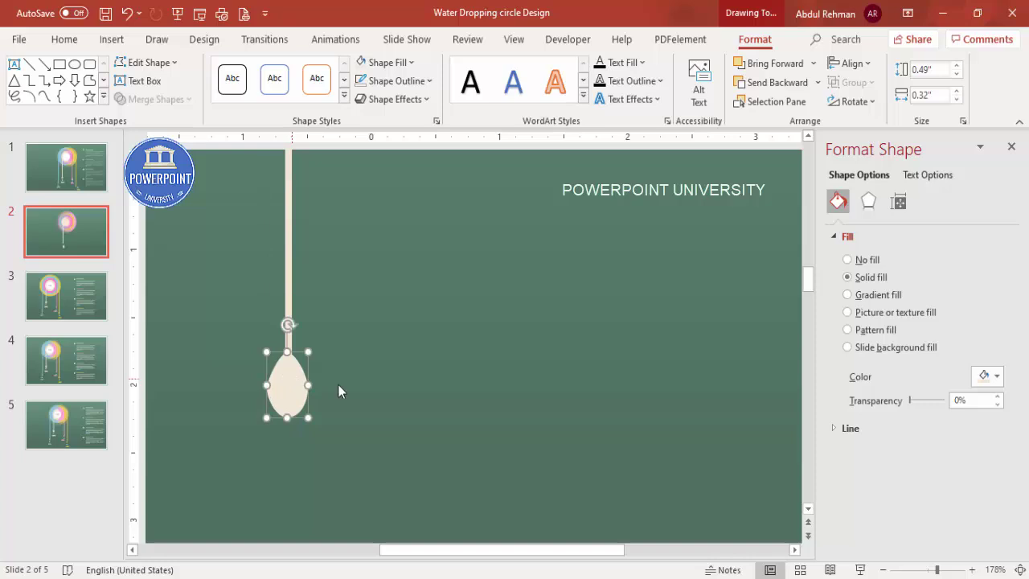
pyautogui.click(1019, 569)
# Step: Duplicate the cream line to the right and colour it pink from the outer ring
pyautogui.click(514, 444)
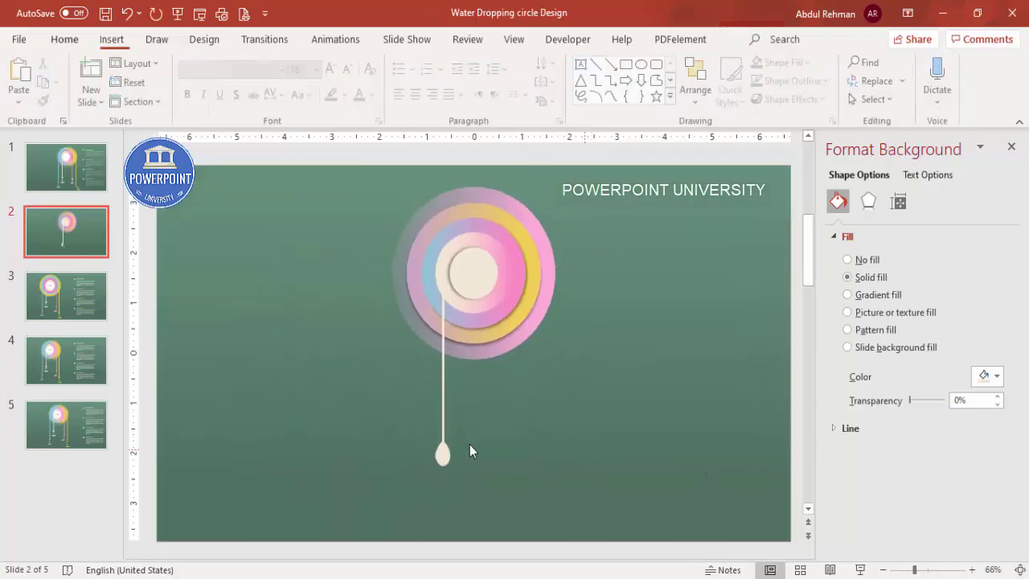
pyautogui.click(447, 369)
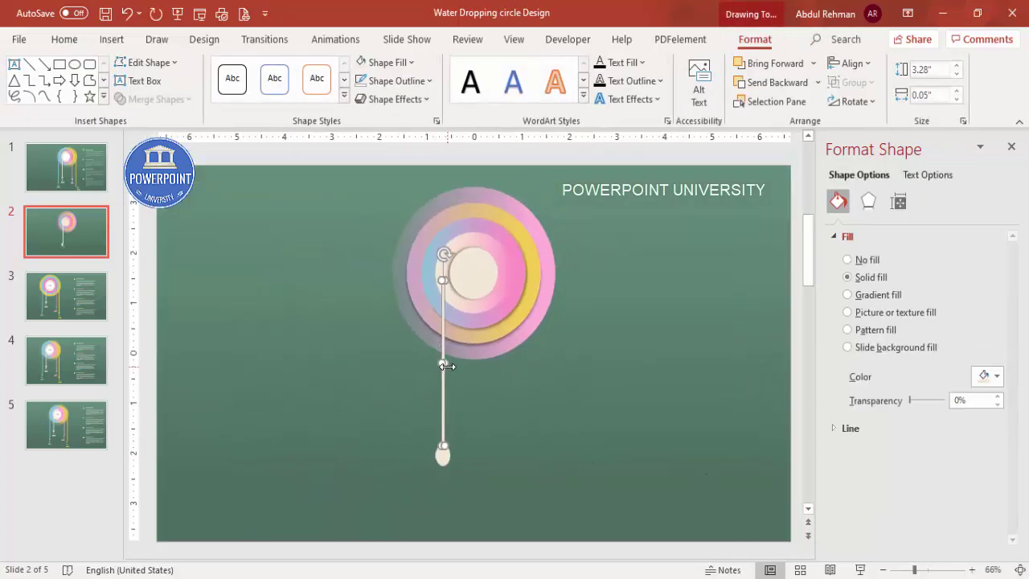
pyautogui.moveTo(451, 361); pyautogui.dragTo(516, 358)
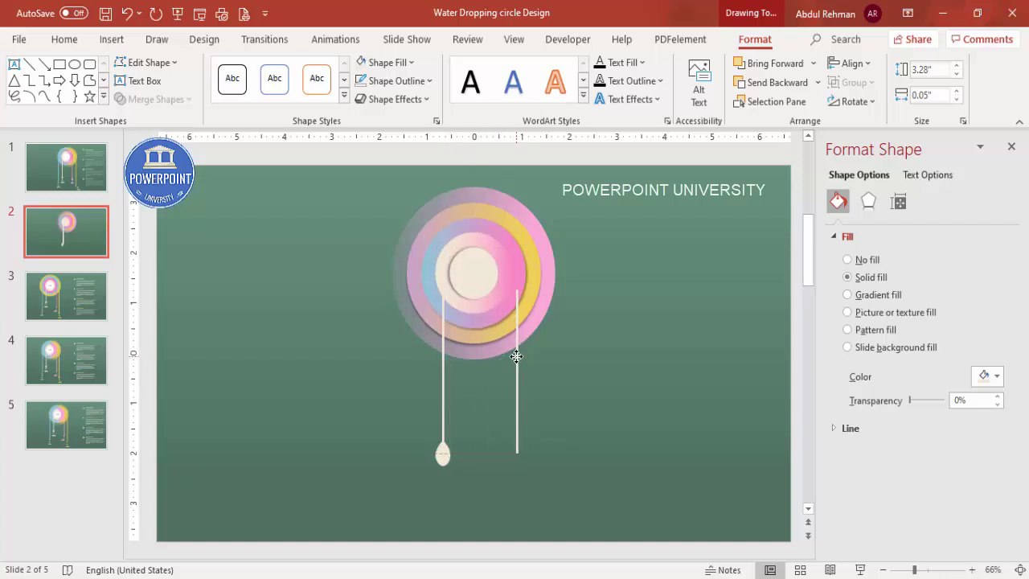
pyautogui.moveTo(516, 357); pyautogui.dragTo(516, 356)
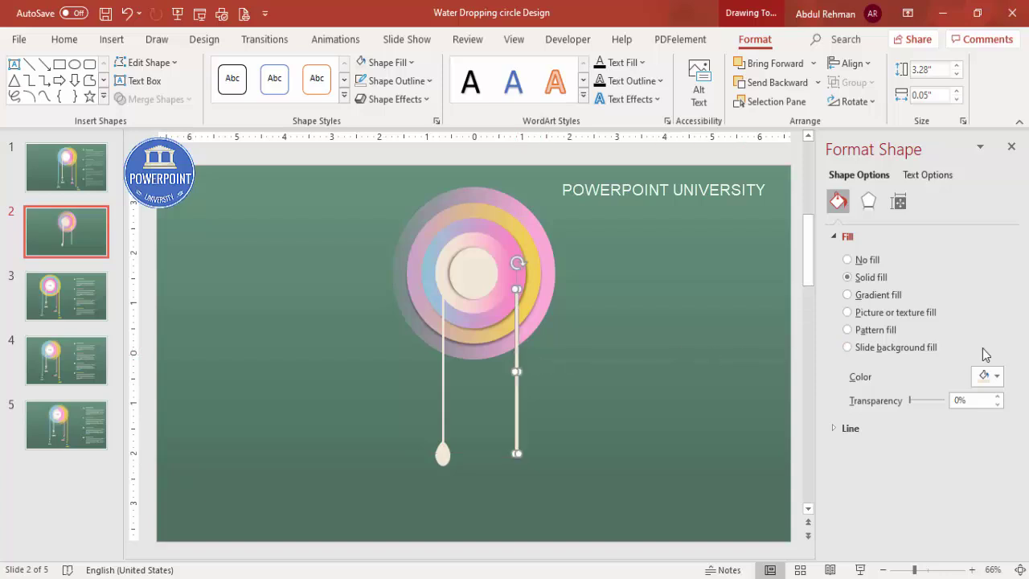
pyautogui.click(992, 376)
pyautogui.click(917, 359)
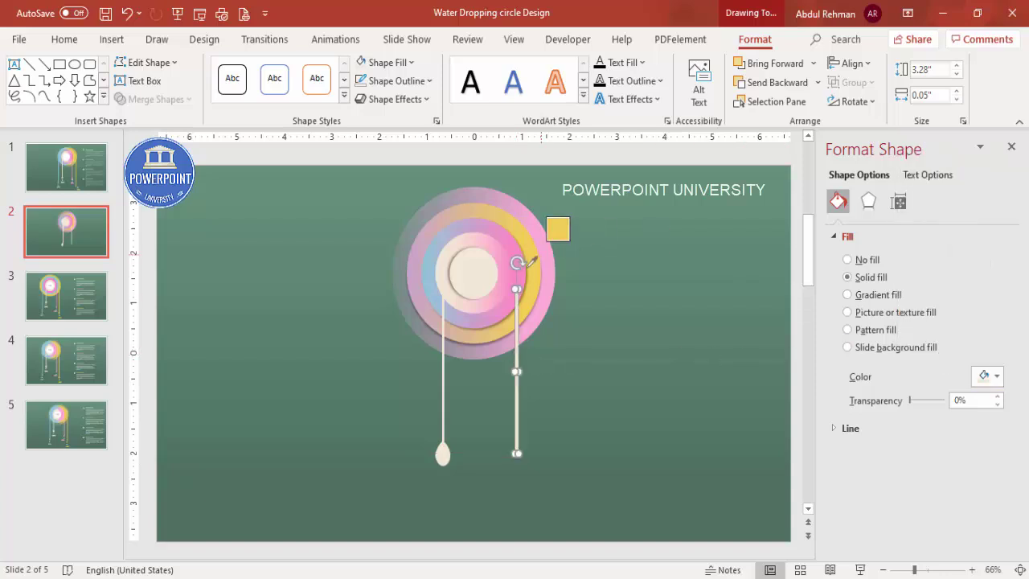
pyautogui.click(523, 277)
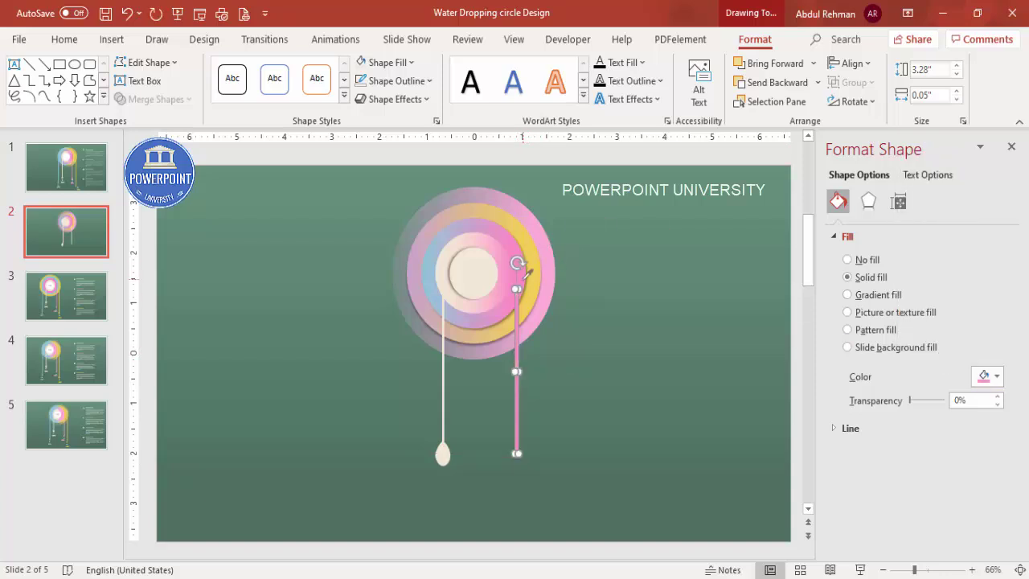
# Step: Copy the cream drop to the pink line's bottom and fill it pink
pyautogui.click(440, 452)
pyautogui.moveTo(443, 454); pyautogui.dragTo(516, 466)
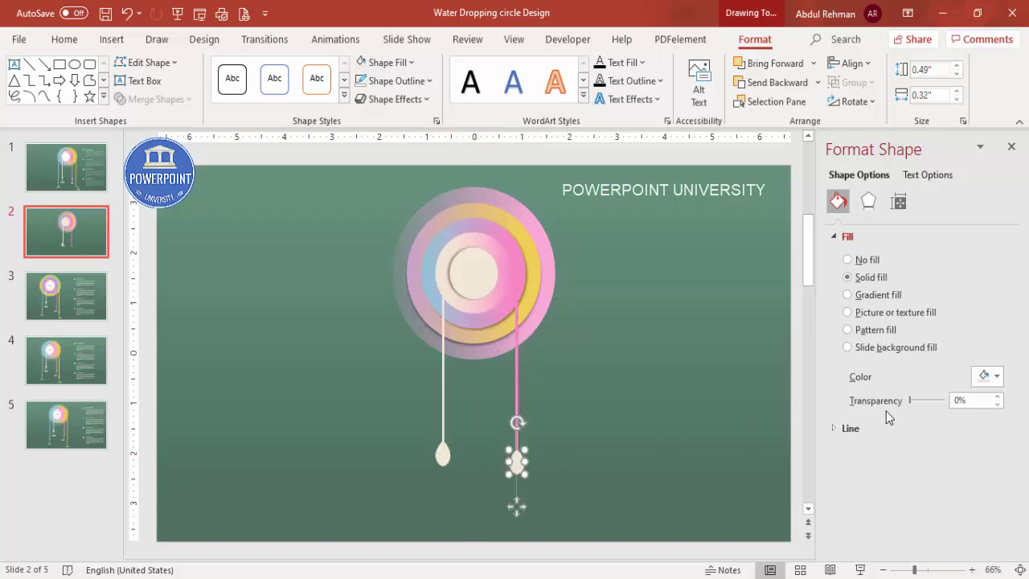
pyautogui.click(984, 380)
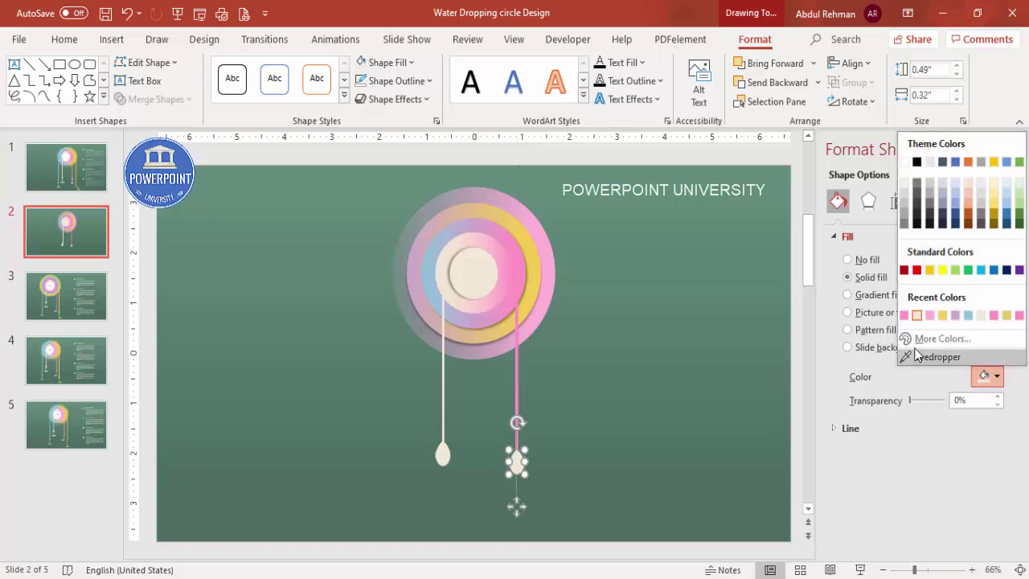
pyautogui.click(905, 315)
pyautogui.click(523, 465)
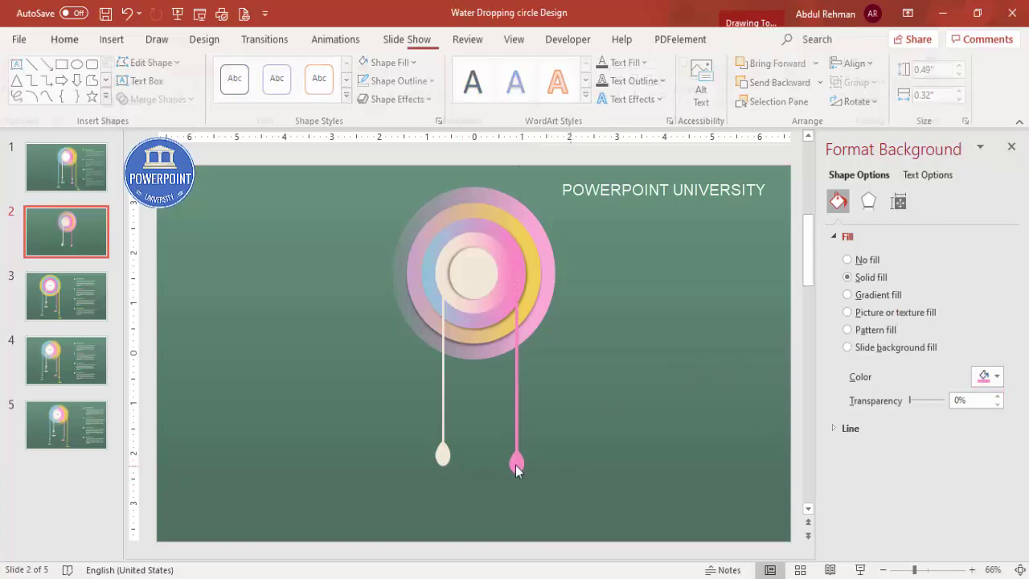
pyautogui.click(514, 464)
pyautogui.click(576, 389)
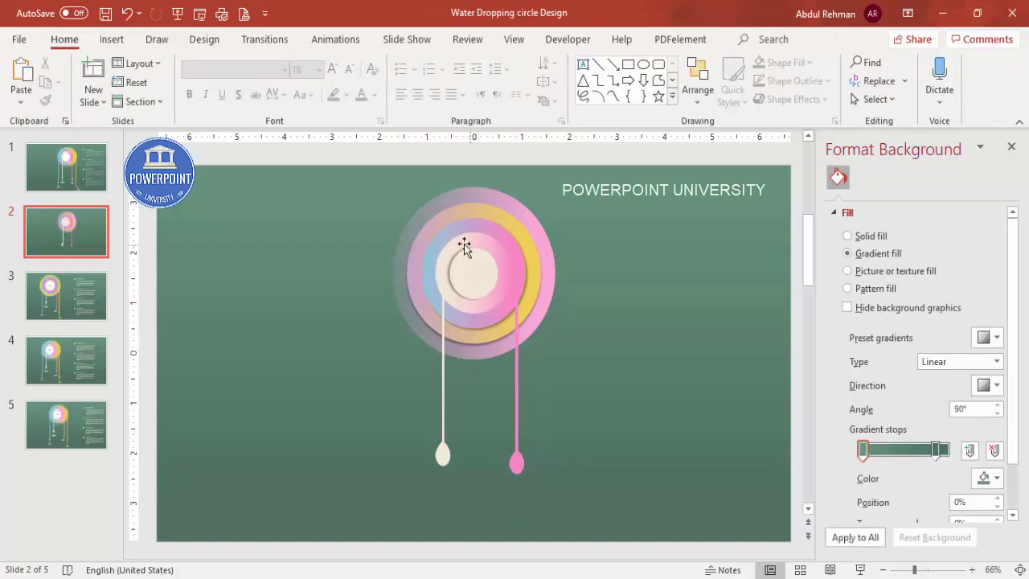
# Step: Set the middle ring's first gradient stop to light blue
pyautogui.click(412, 255)
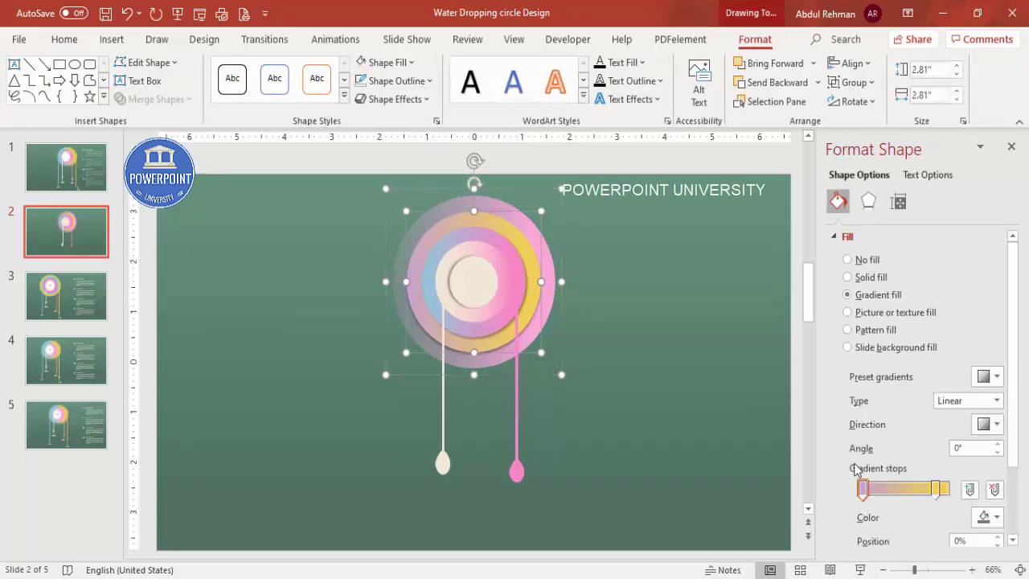
pyautogui.click(997, 517)
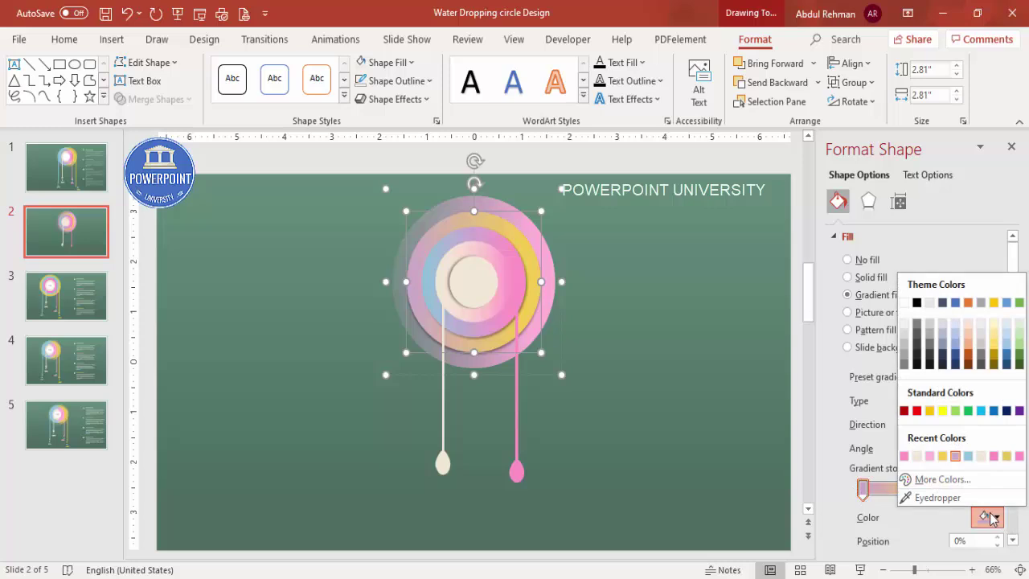
pyautogui.click(964, 455)
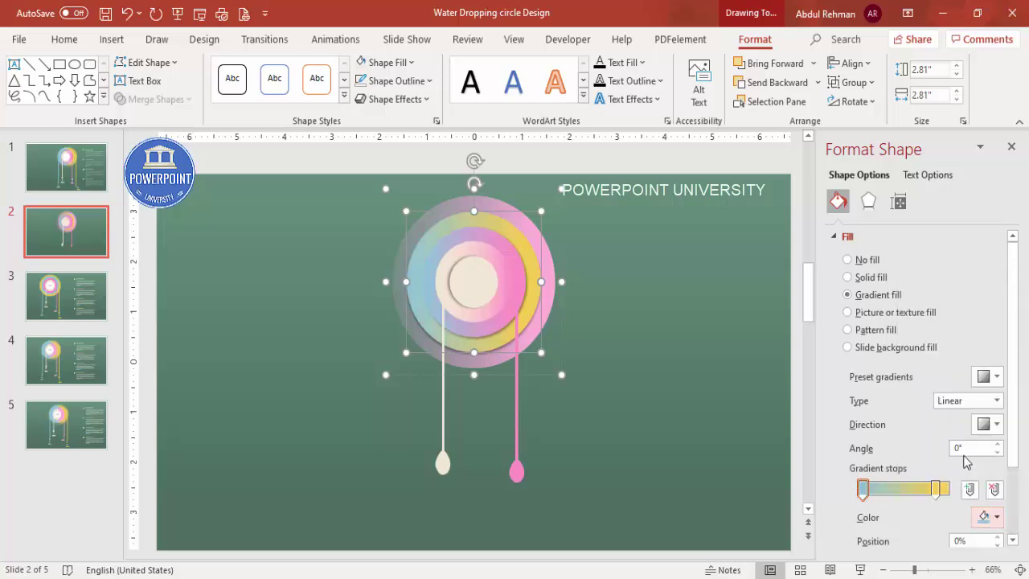
pyautogui.click(648, 348)
pyautogui.click(444, 350)
# Step: Copy the cream line to the left, lengthen it to 4.1", colour it light blue, and add a drop beneath
pyautogui.click(441, 391)
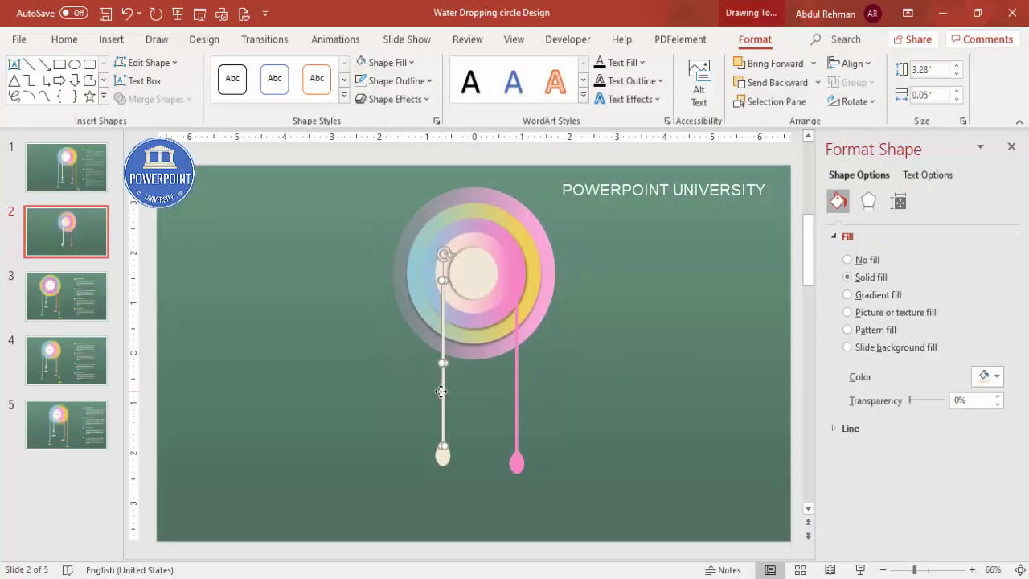
pyautogui.moveTo(443, 389); pyautogui.dragTo(412, 375)
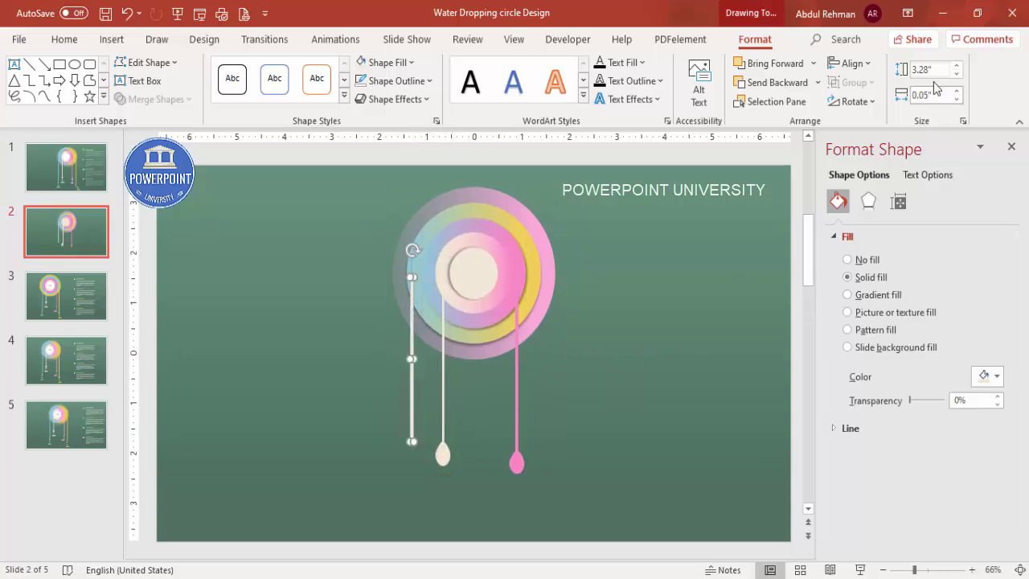
pyautogui.click(955, 69)
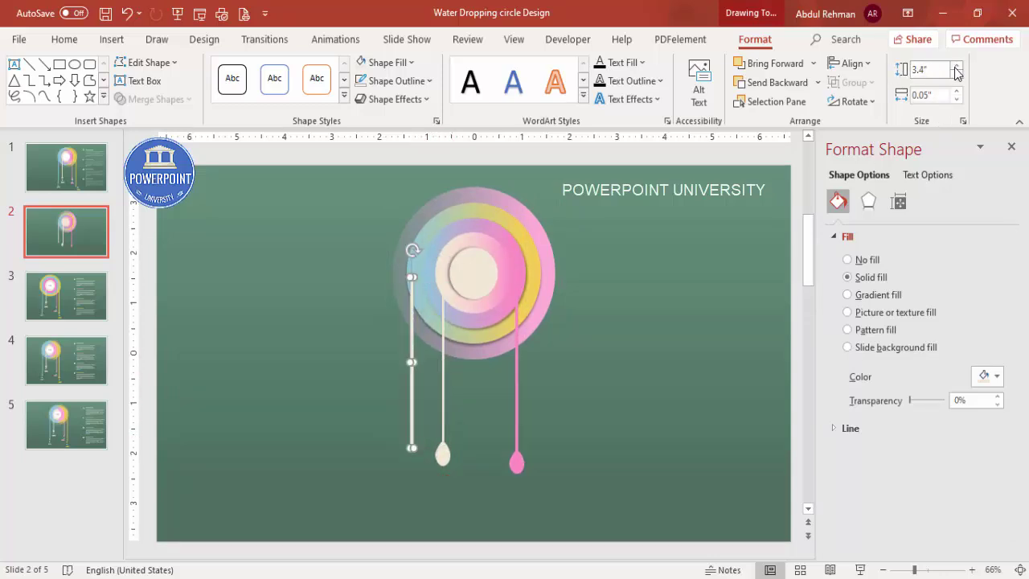
pyautogui.click(987, 376)
pyautogui.click(924, 357)
pyautogui.click(418, 268)
pyautogui.click(338, 324)
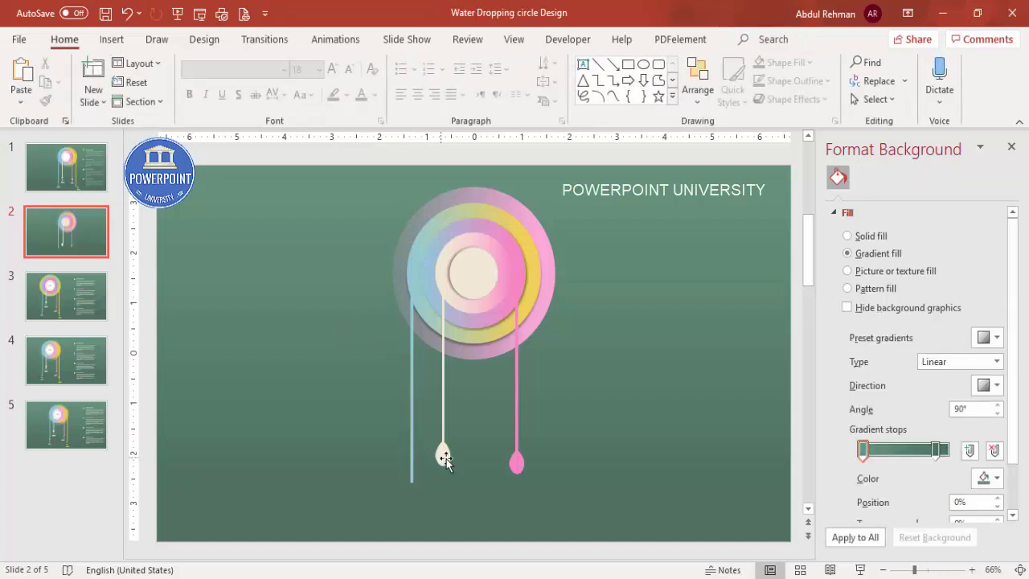
pyautogui.moveTo(444, 460); pyautogui.dragTo(412, 492)
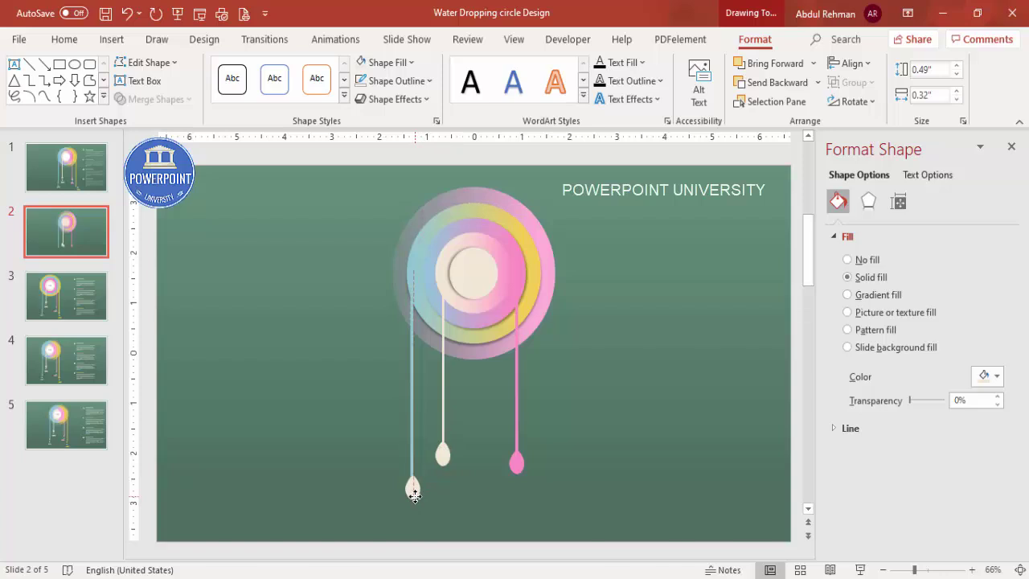
pyautogui.click(528, 406)
# Step: Copy the pink line further right and lengthen it to 4.5"
pyautogui.click(517, 373)
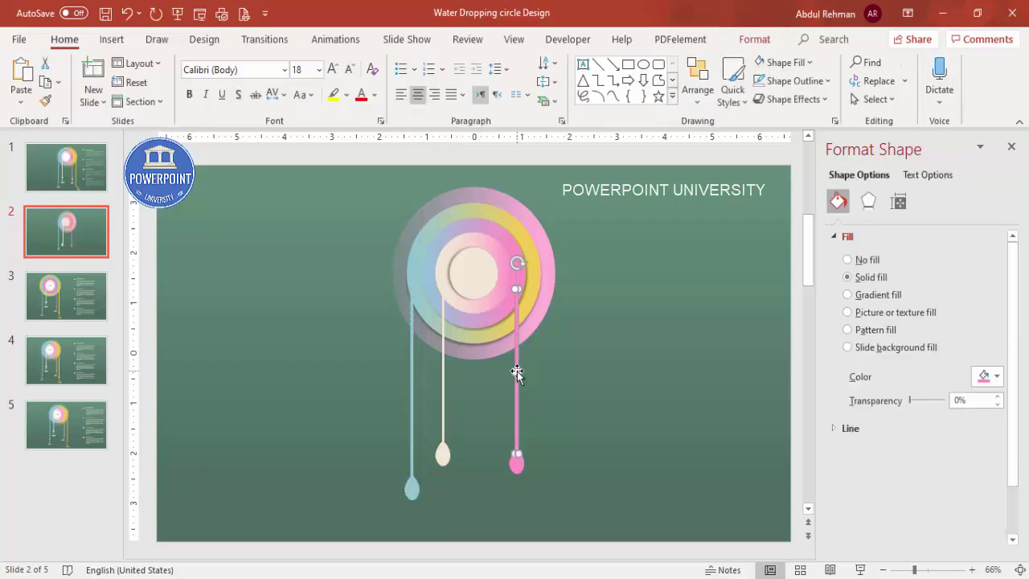
pyautogui.moveTo(524, 362); pyautogui.dragTo(549, 342)
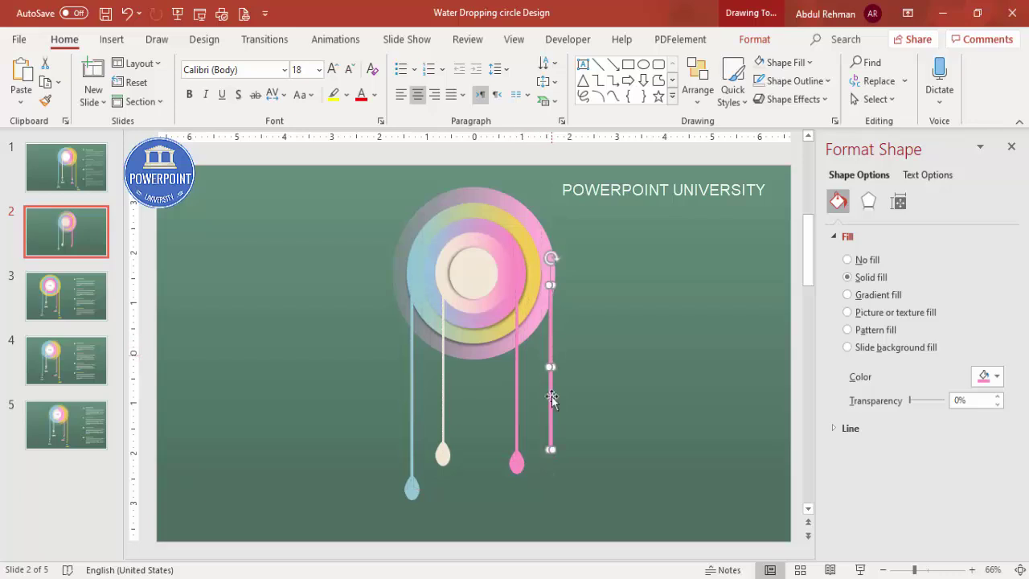
pyautogui.click(760, 40)
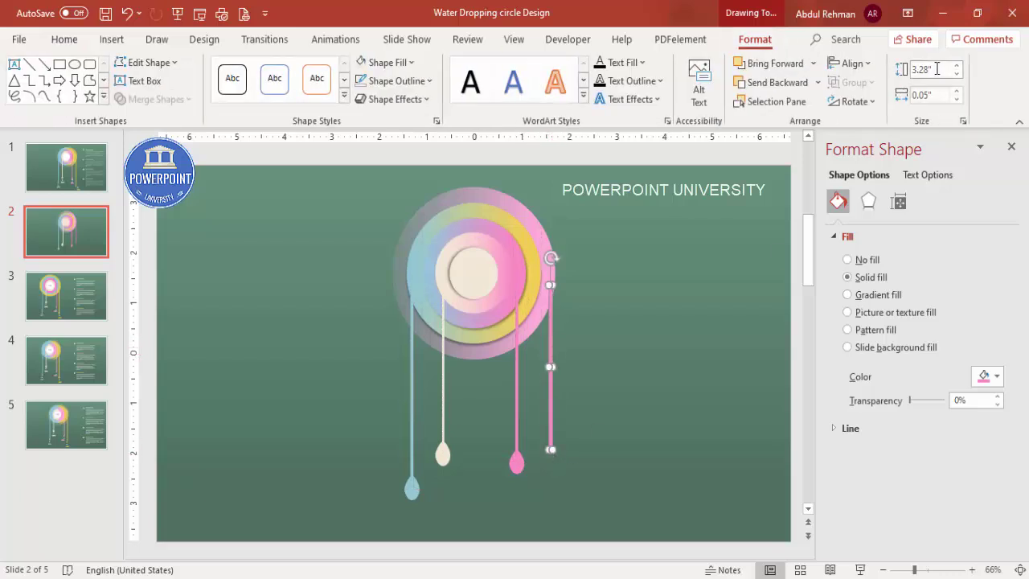
pyautogui.moveTo(958, 69); pyautogui.dragTo(959, 70)
pyautogui.click(640, 205)
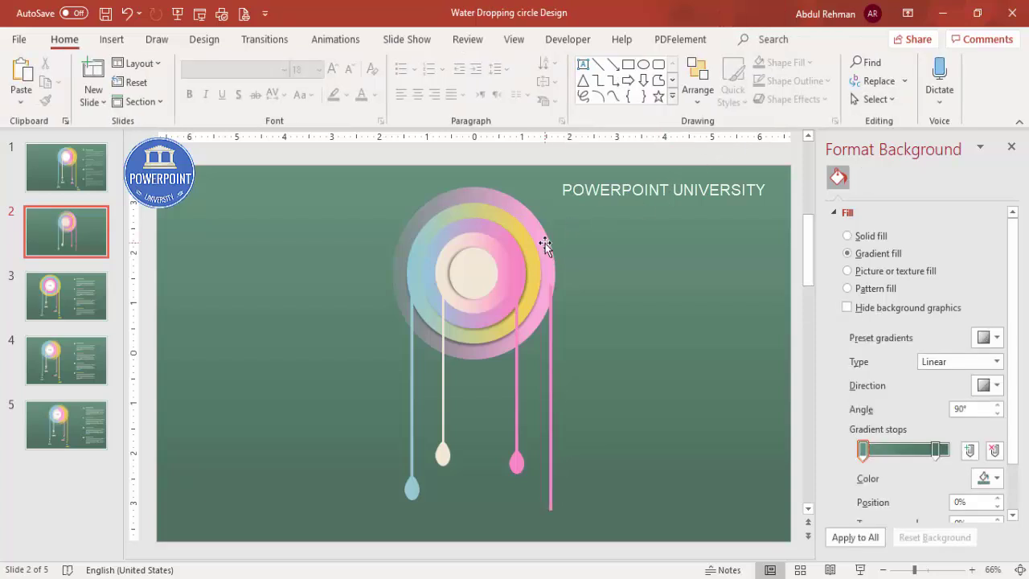
# Step: Turn the outer ring's gradient stop and the new right-hand line yellow
pyautogui.click(545, 243)
pyautogui.click(545, 243)
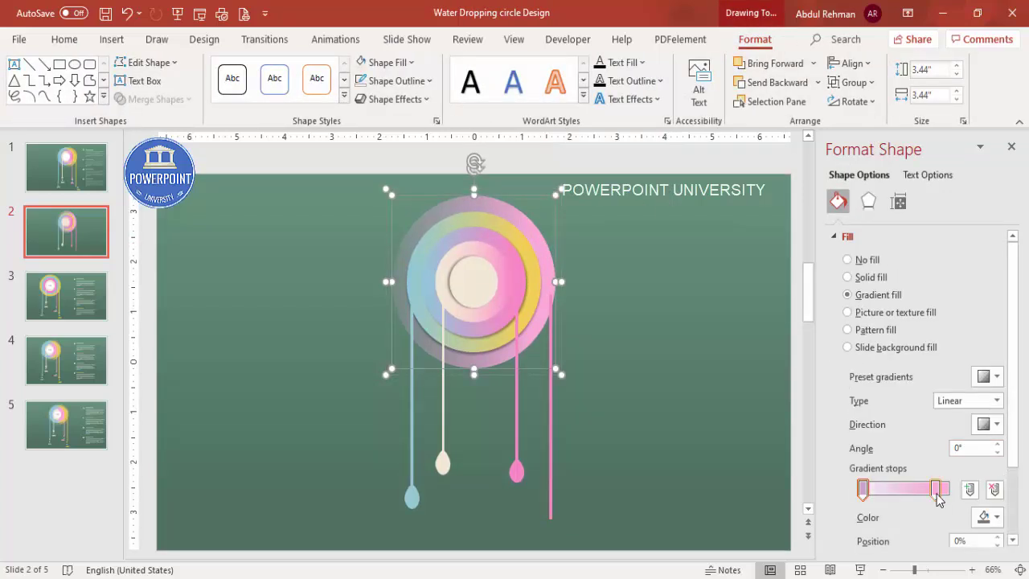
pyautogui.click(1005, 519)
pyautogui.click(961, 456)
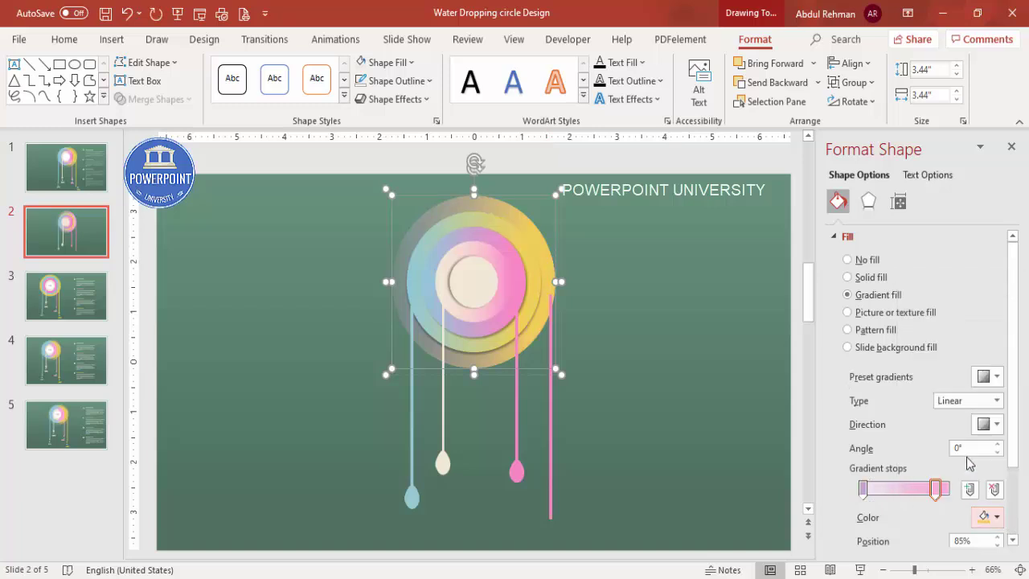
pyautogui.click(552, 413)
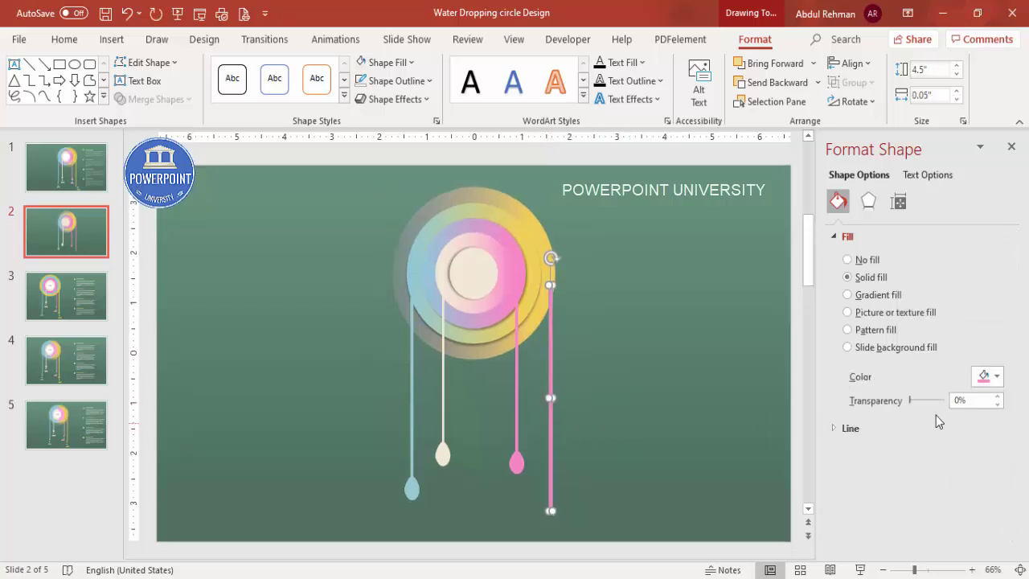
pyautogui.click(989, 375)
pyautogui.click(905, 314)
pyautogui.click(570, 473)
# Step: Copy a drop to the yellow line's end and fill it yellow
pyautogui.click(519, 464)
pyautogui.moveTo(513, 488); pyautogui.dragTo(554, 522)
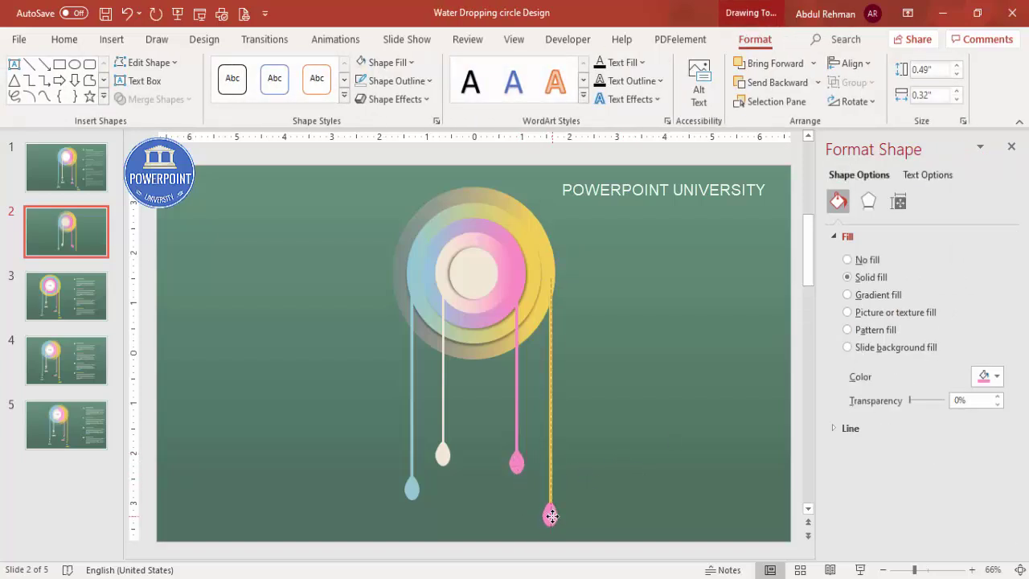
pyautogui.click(987, 381)
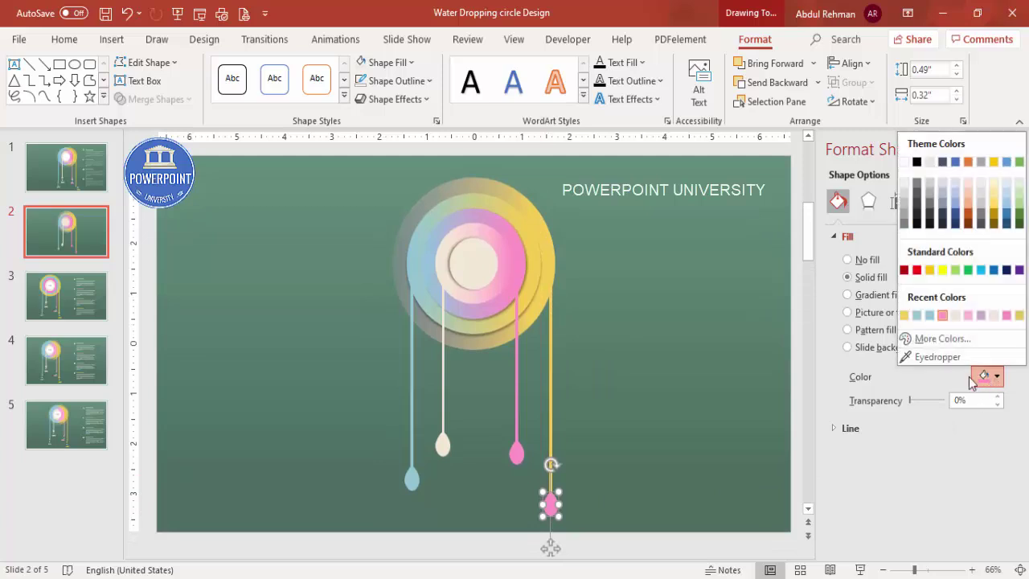
pyautogui.click(904, 315)
pyautogui.click(638, 410)
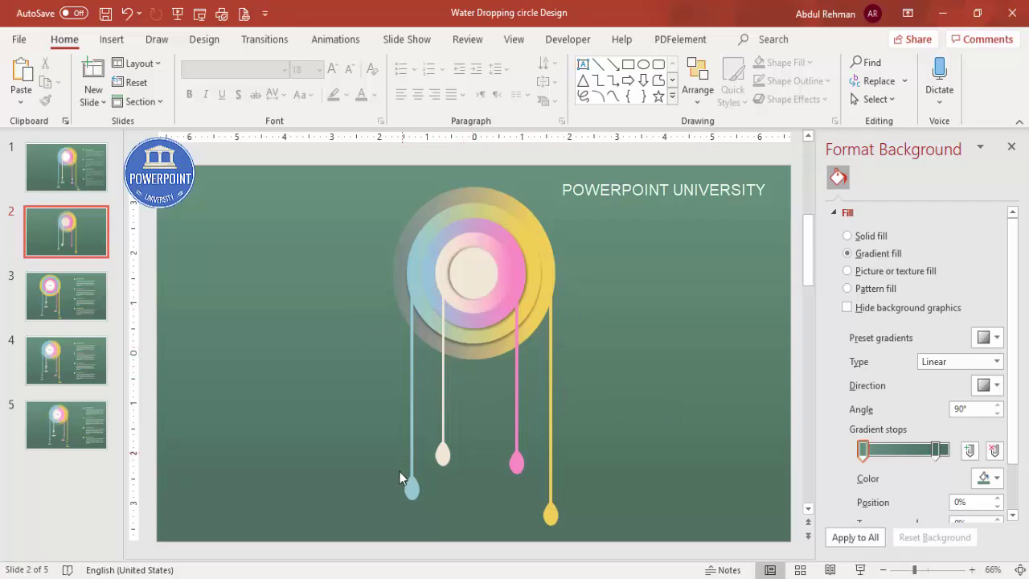
# Step: Add a light cream 20 pt 'A' text box under the cream drop
pyautogui.click(111, 39)
pyautogui.click(597, 81)
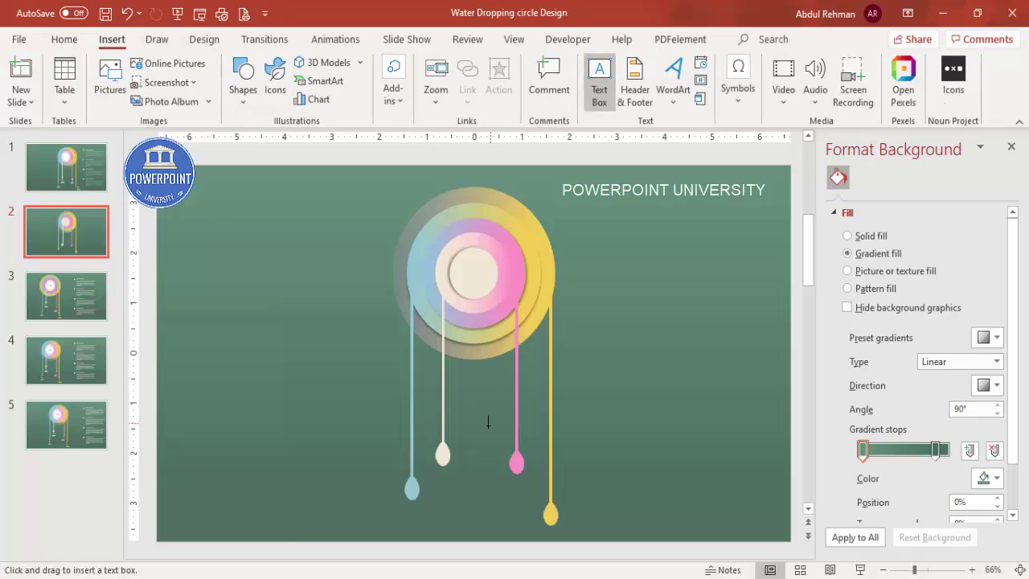
pyautogui.moveTo(451, 481); pyautogui.dragTo(491, 503)
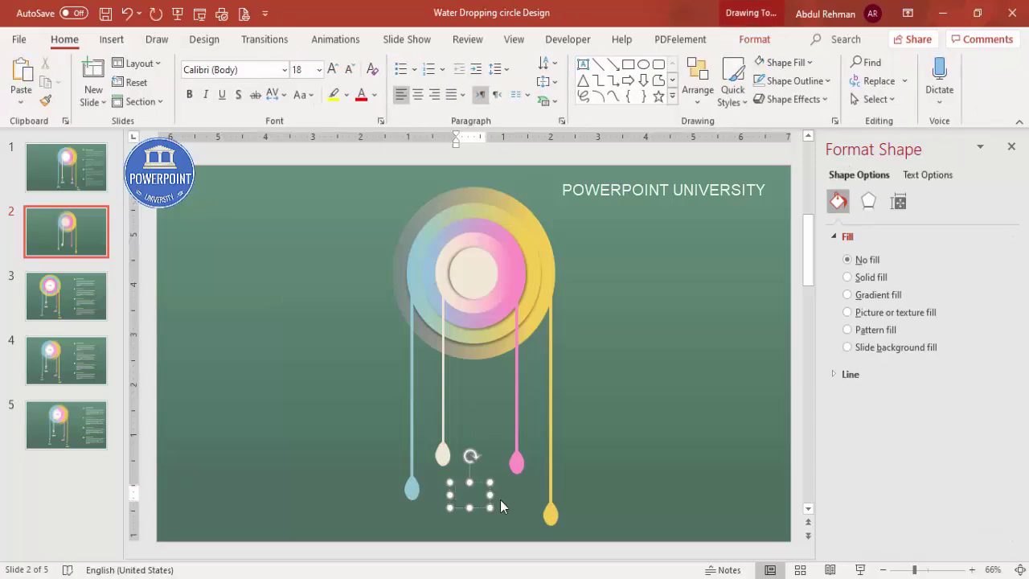
pyautogui.write('A')
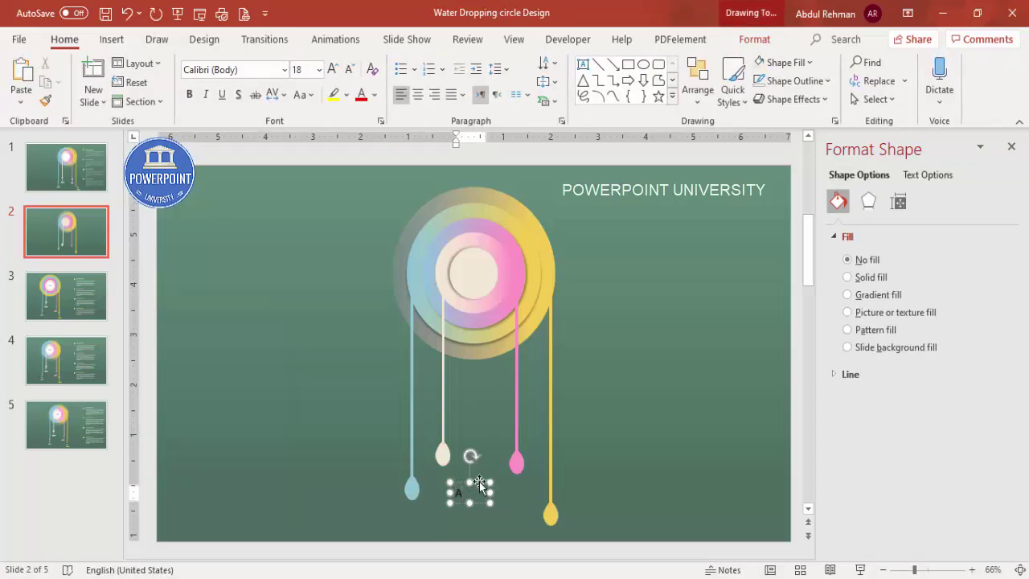
pyautogui.click(479, 484)
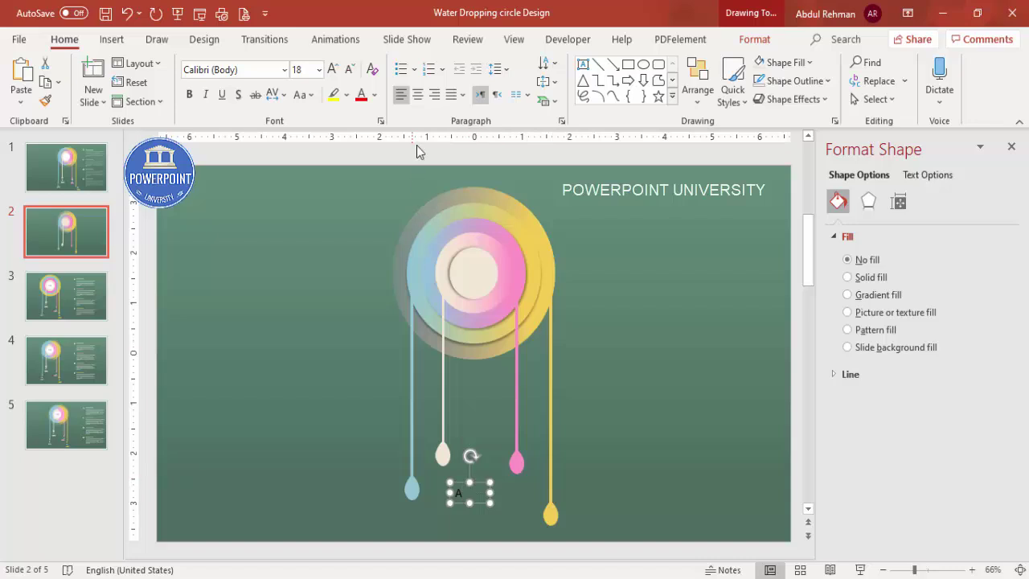
pyautogui.click(376, 95)
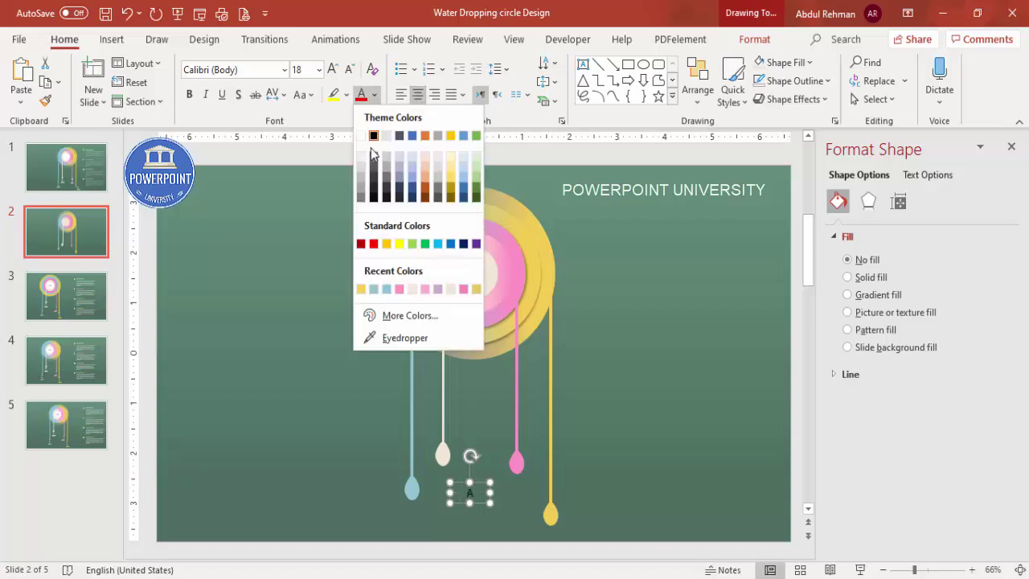
pyautogui.click(413, 289)
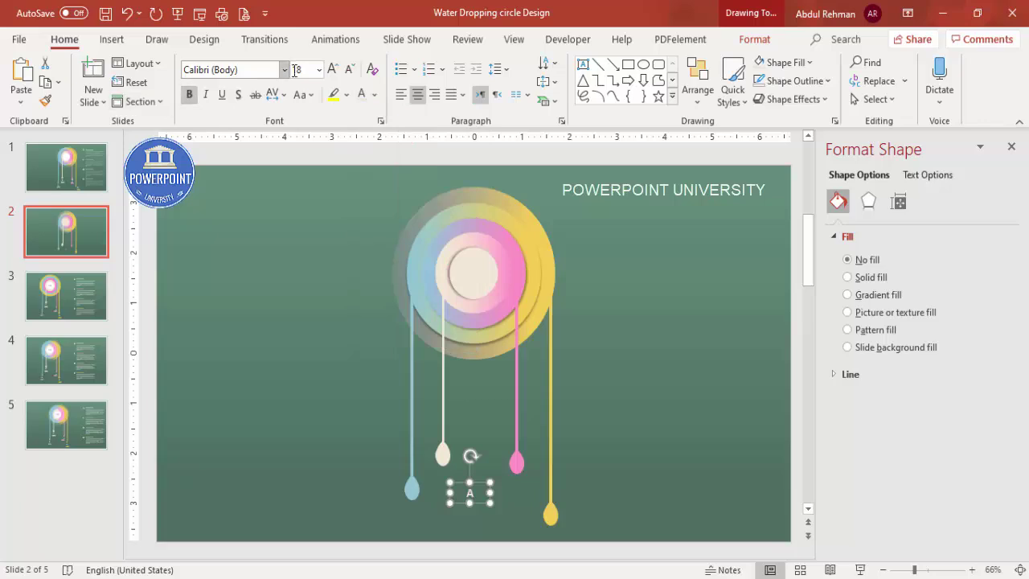
pyautogui.click(332, 69)
pyautogui.click(332, 69)
pyautogui.click(332, 69)
pyautogui.moveTo(478, 482); pyautogui.dragTo(449, 465)
pyautogui.click(349, 69)
pyautogui.click(349, 69)
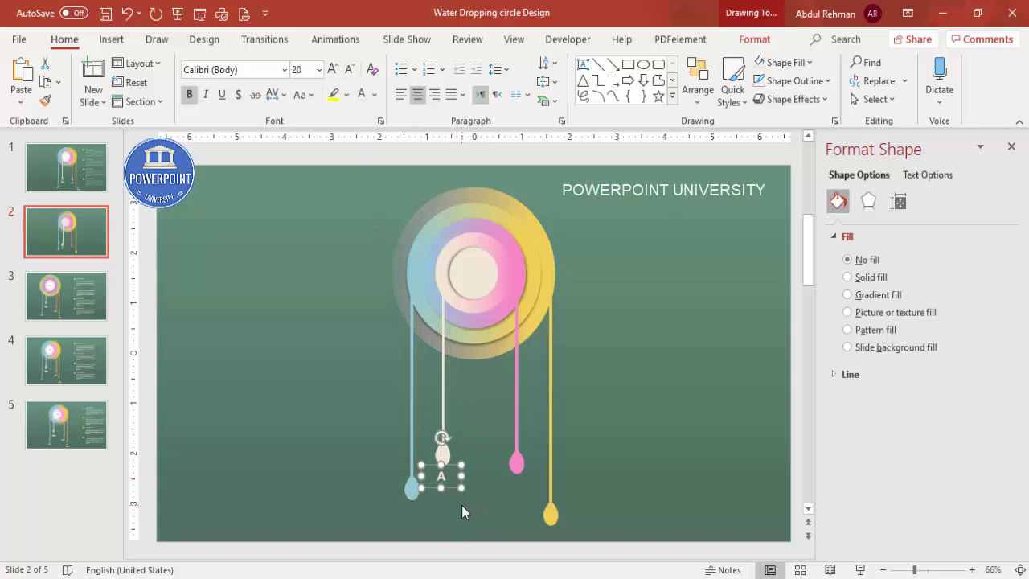
# Step: Duplicate the 'A' label under the pink, blue and yellow drops
pyautogui.moveTo(458, 469); pyautogui.dragTo(526, 472)
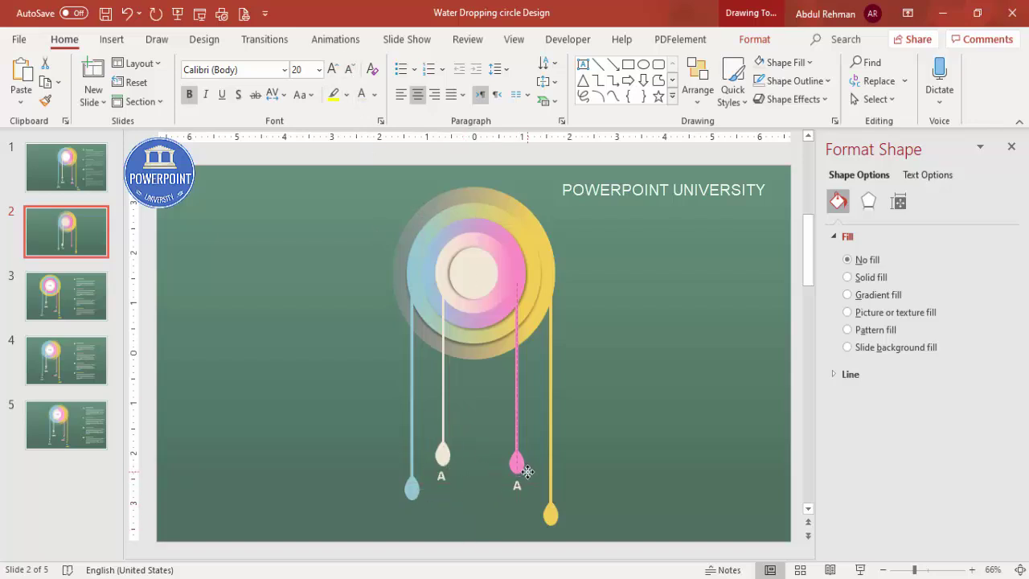
pyautogui.hotkey('ctrl', 'd')
pyautogui.moveTo(609, 487); pyautogui.dragTo(421, 504)
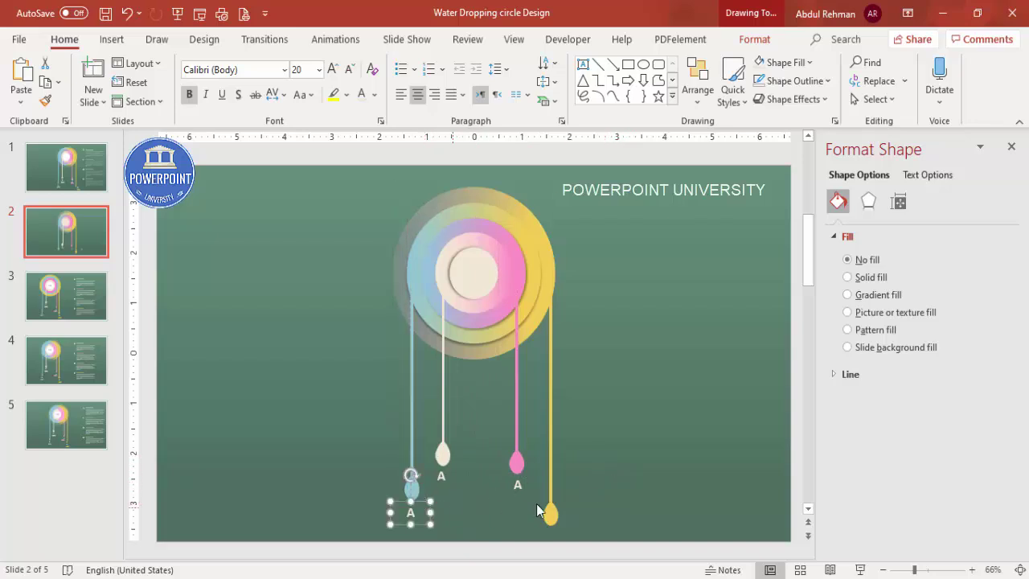
pyautogui.hotkey('ctrl', 'd')
pyautogui.moveTo(318, 526); pyautogui.dragTo(563, 521)
# Step: Select everything on the slide and nudge the whole design up slightly
pyautogui.click(369, 216)
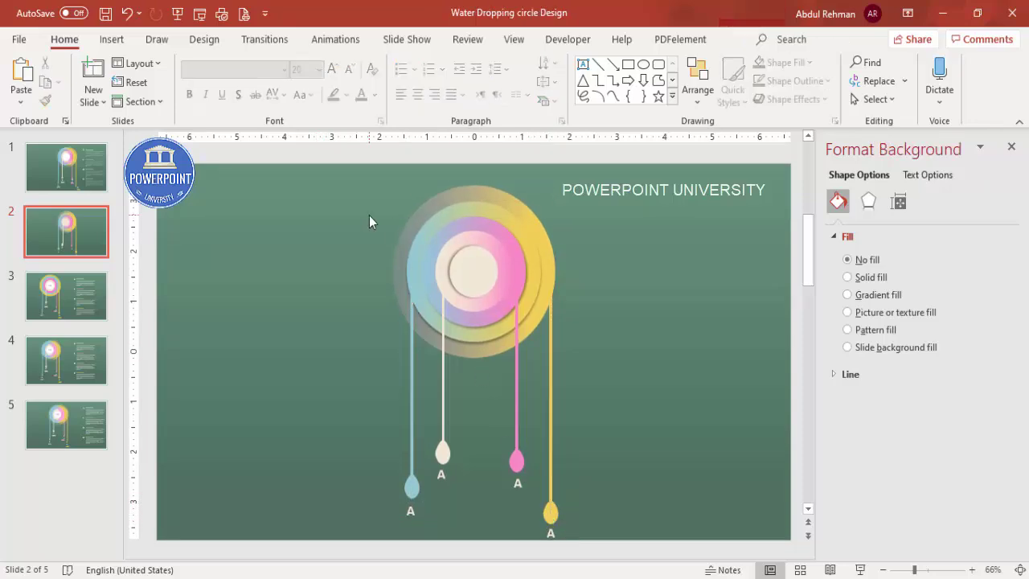
pyautogui.hotkey('ctrl', 'a')
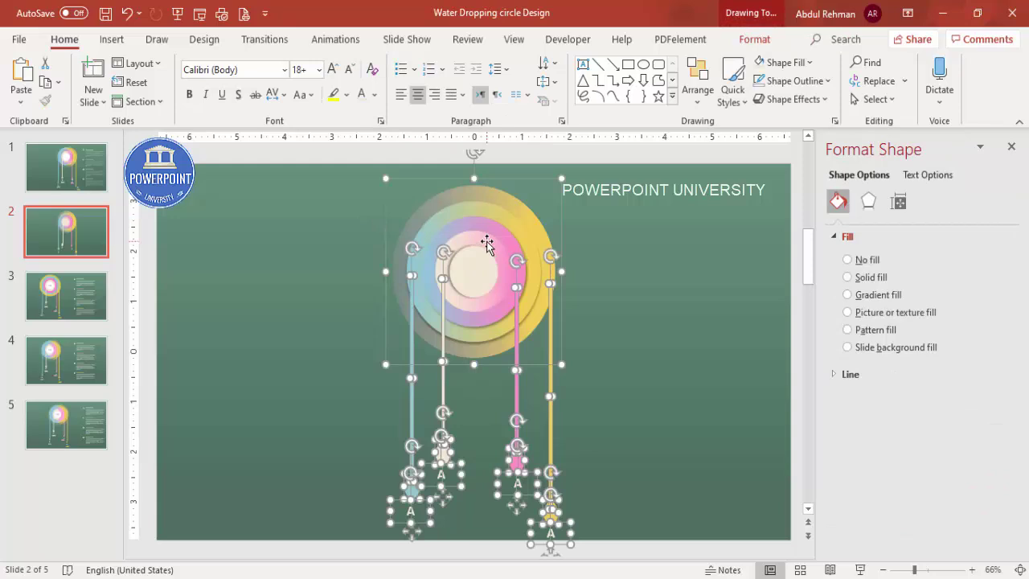
pyautogui.press('Up')
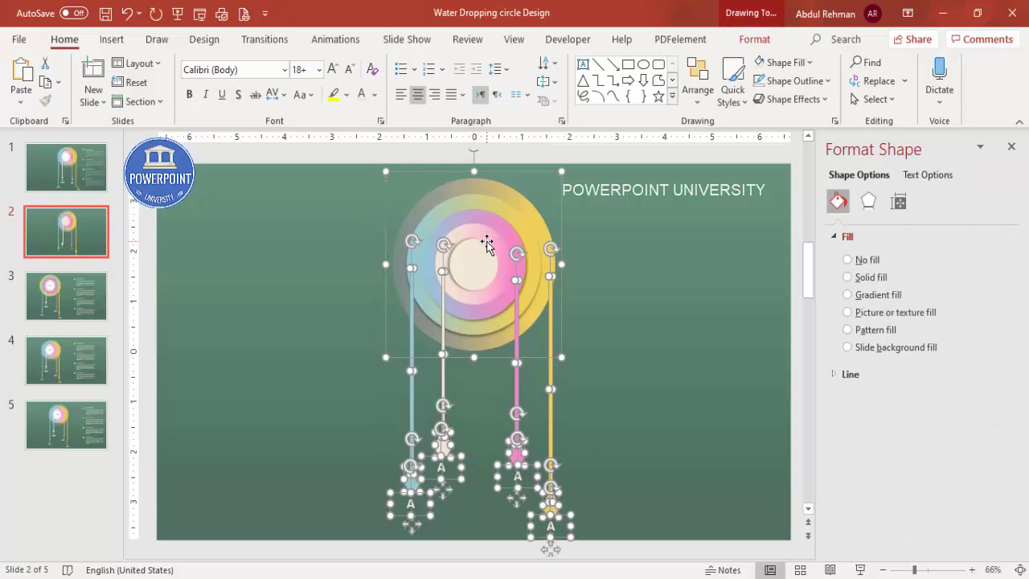
pyautogui.click(633, 377)
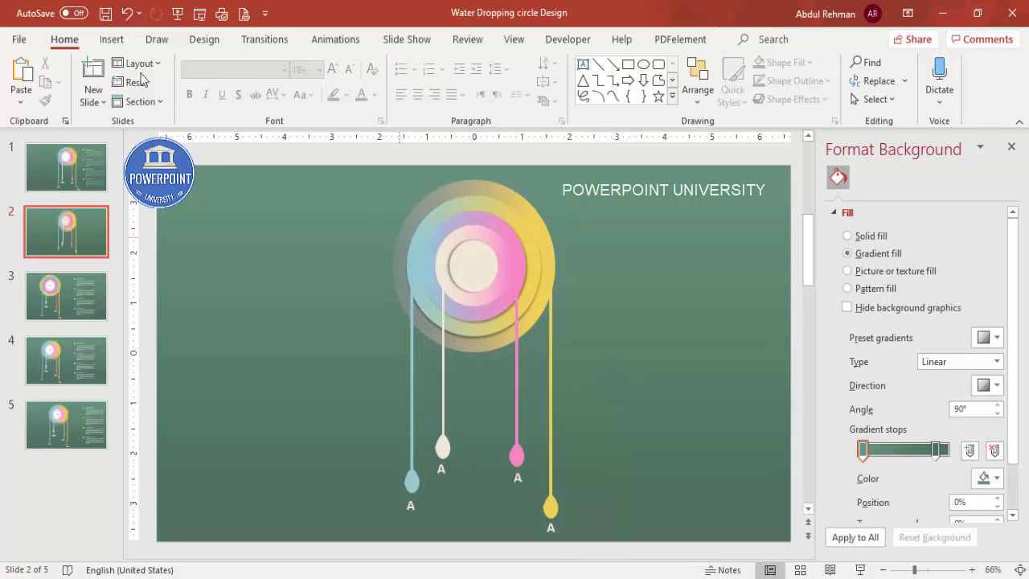
# Step: Add a '25%' text box below the drops in white, non-bold, 24 pt
pyautogui.click(112, 40)
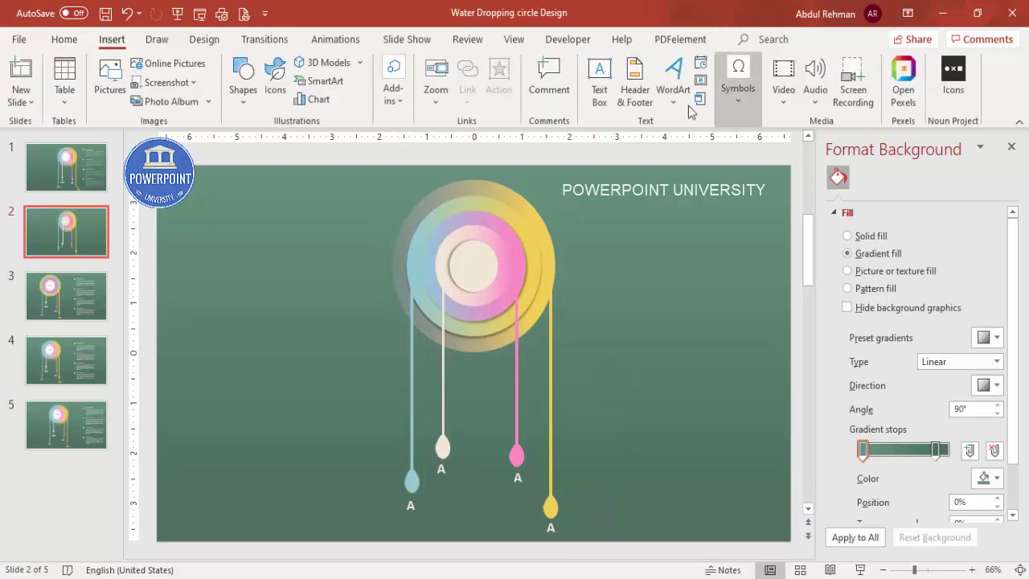
pyautogui.click(595, 83)
pyautogui.moveTo(439, 490); pyautogui.dragTo(473, 509)
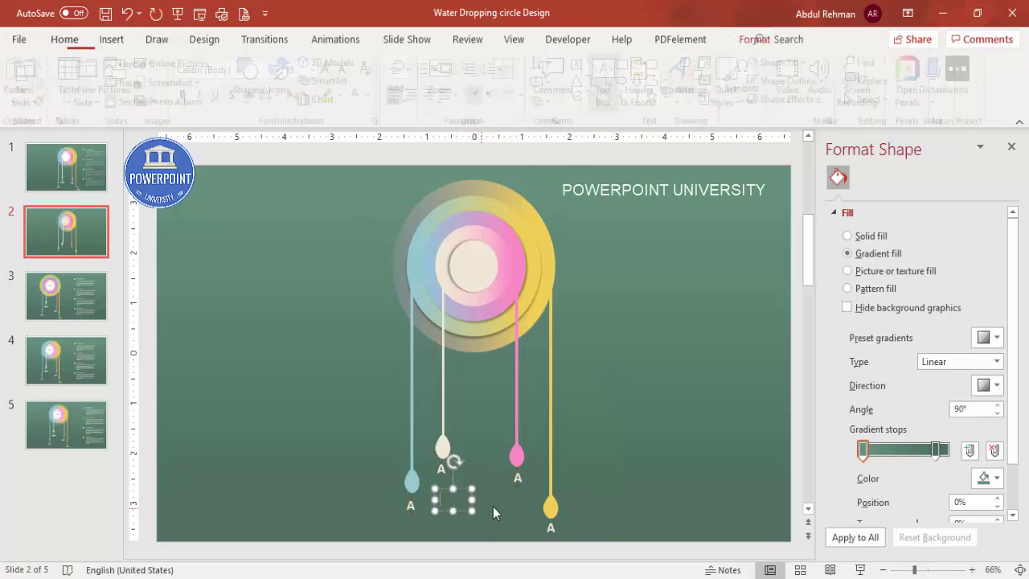
pyautogui.write('25')
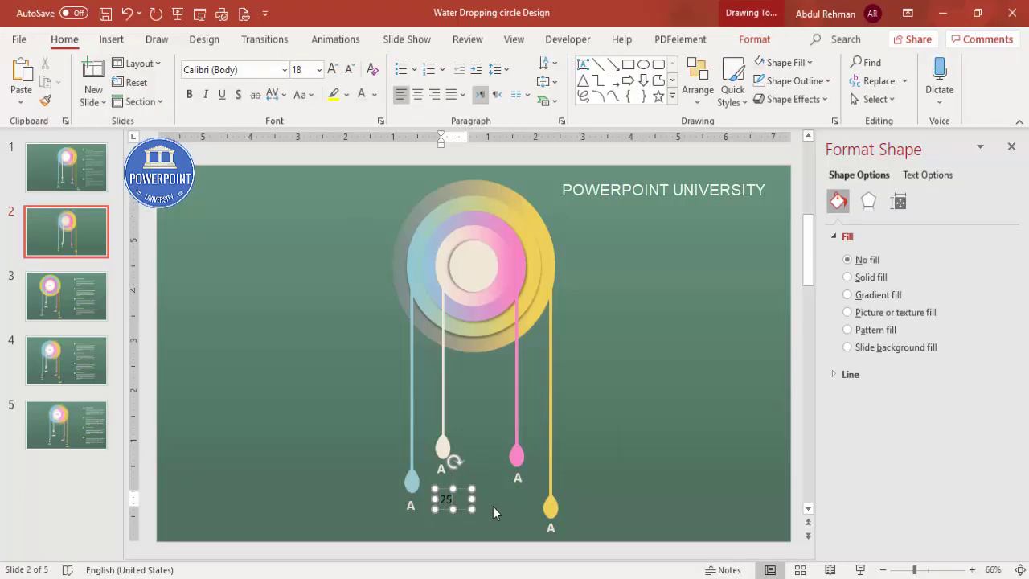
pyautogui.write('%')
pyautogui.click(465, 489)
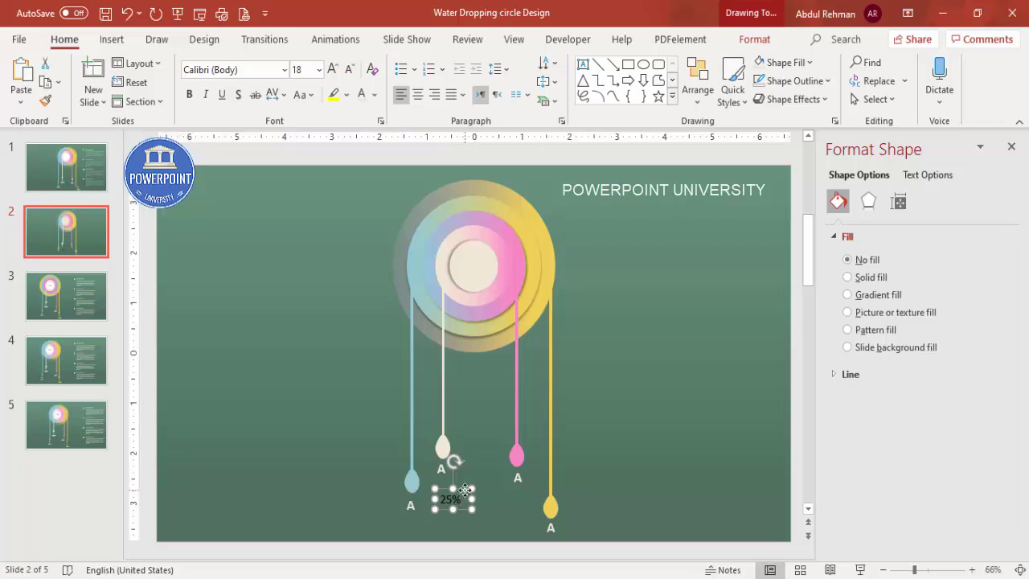
pyautogui.click(361, 94)
pyautogui.click(182, 98)
pyautogui.click(333, 69)
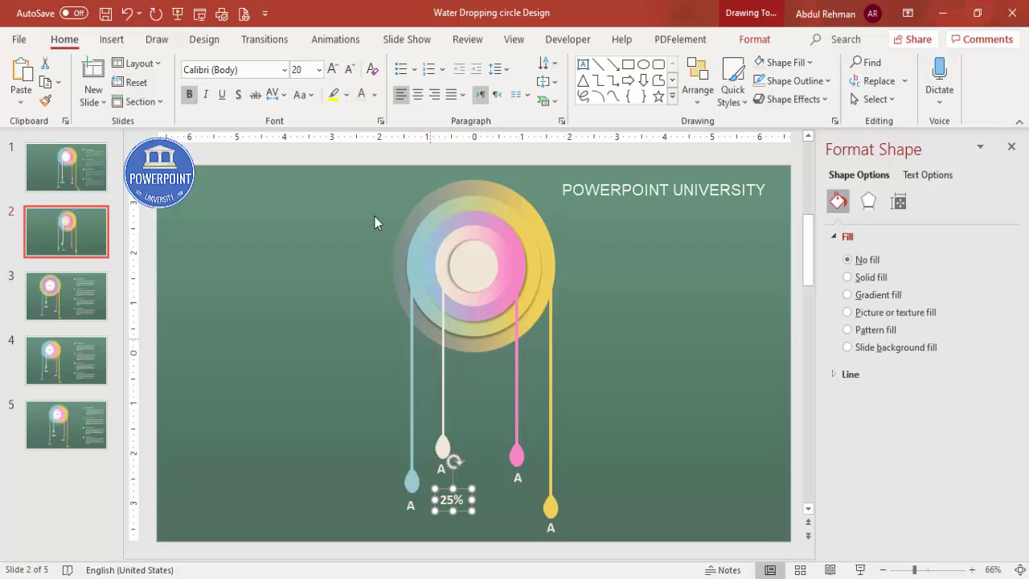
pyautogui.click(190, 94)
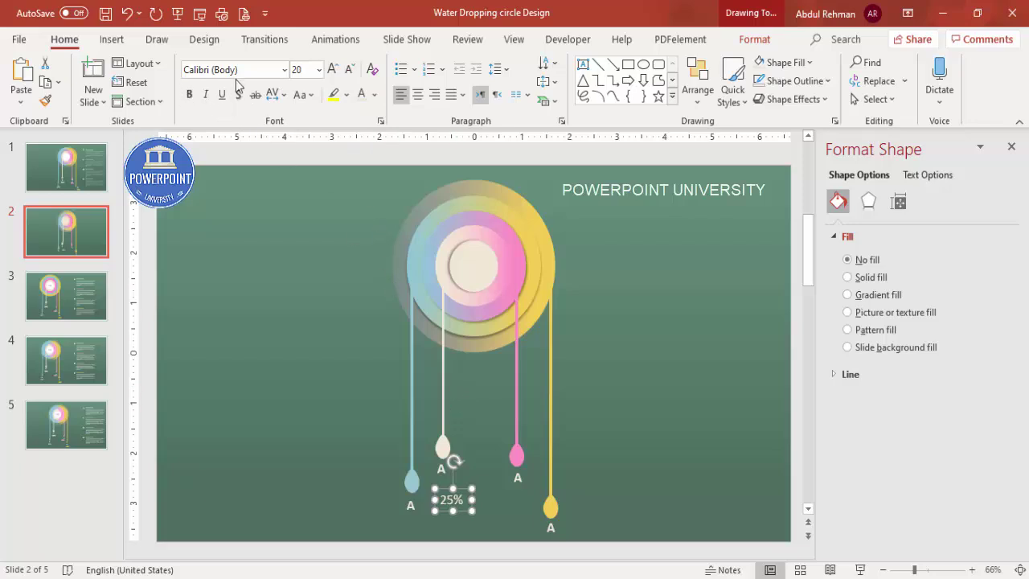
pyautogui.click(333, 69)
# Step: Widen the 25% box to one line, centre its text, and place it beside a drop
pyautogui.moveTo(477, 516); pyautogui.dragTo(496, 500)
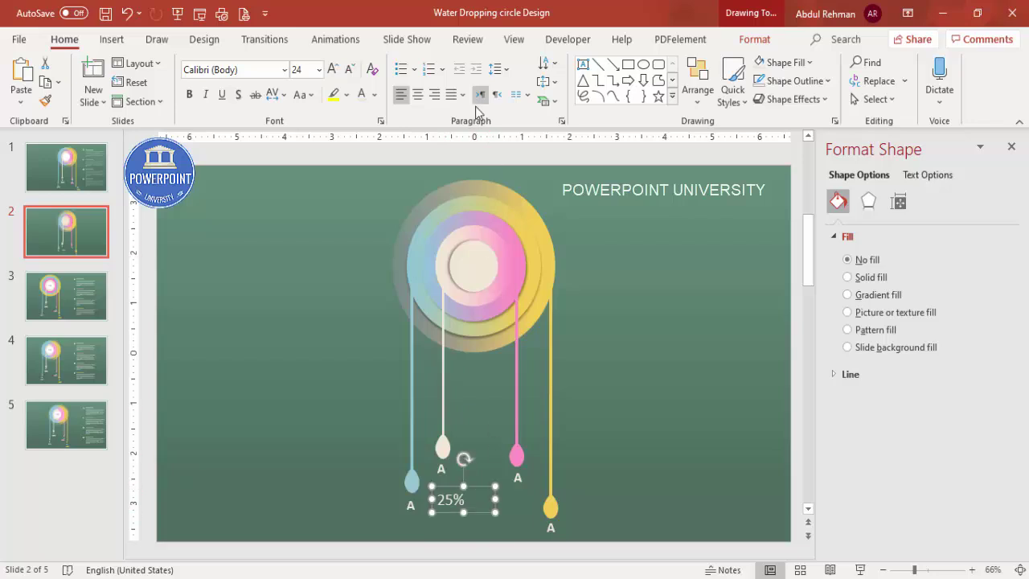
pyautogui.click(425, 94)
pyautogui.moveTo(497, 507); pyautogui.dragTo(517, 490)
pyautogui.click(512, 488)
# Step: Duplicate the 25% label beside the blue and yellow drops
pyautogui.hotkey('ctrl', 'd')
pyautogui.moveTo(608, 481); pyautogui.dragTo(408, 492)
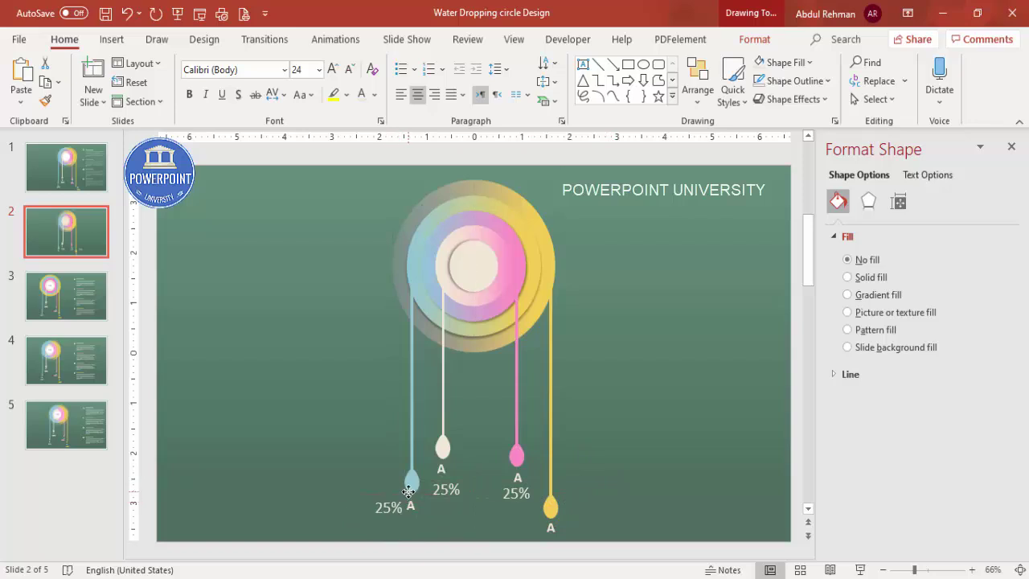
pyautogui.hotkey('ctrl', 'd')
pyautogui.moveTo(291, 512); pyautogui.dragTo(606, 516)
pyautogui.click(621, 397)
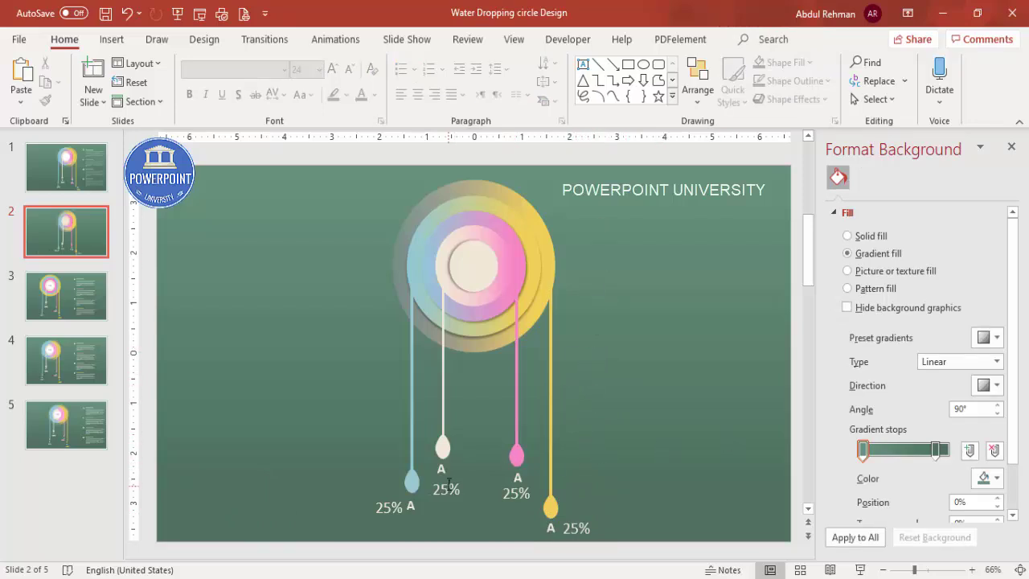
# Step: Relabel the pink, blue and yellow drops B, C and D, shifting the blue drop's 25% label left
pyautogui.click(517, 478)
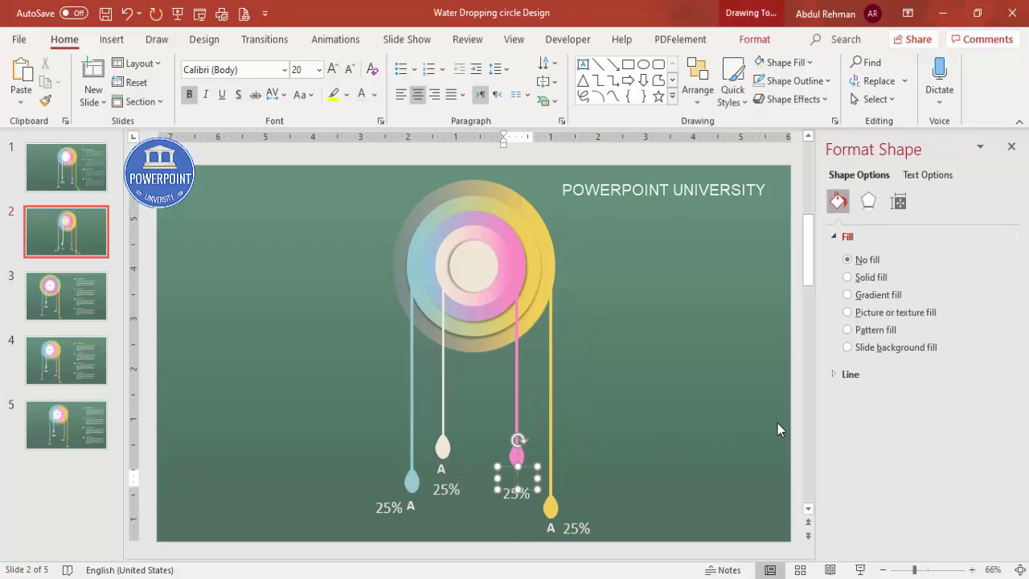
pyautogui.write('B')
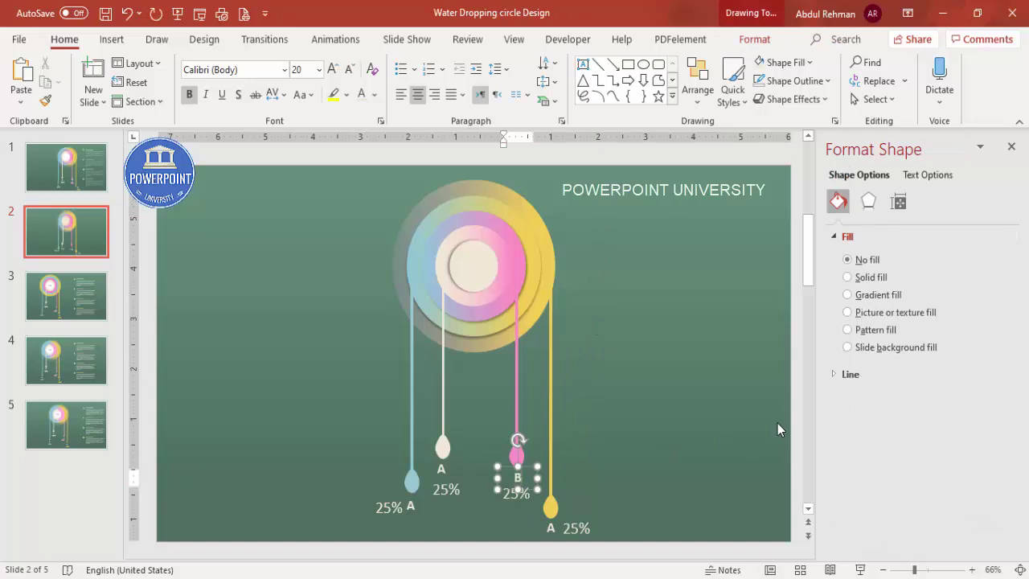
pyautogui.click(406, 509)
pyautogui.moveTo(400, 496); pyautogui.dragTo(372, 504)
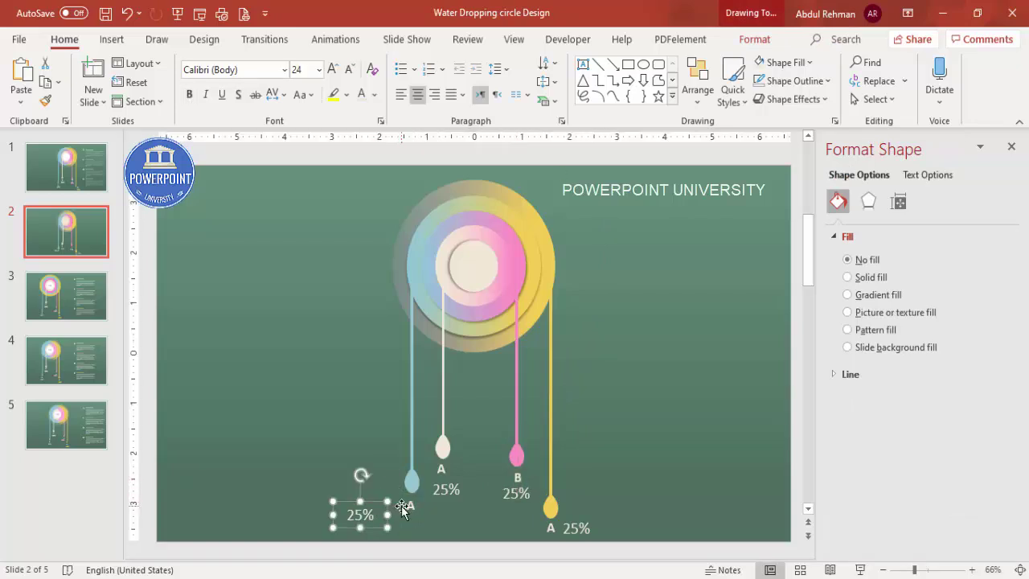
pyautogui.click(419, 504)
pyautogui.write('C')
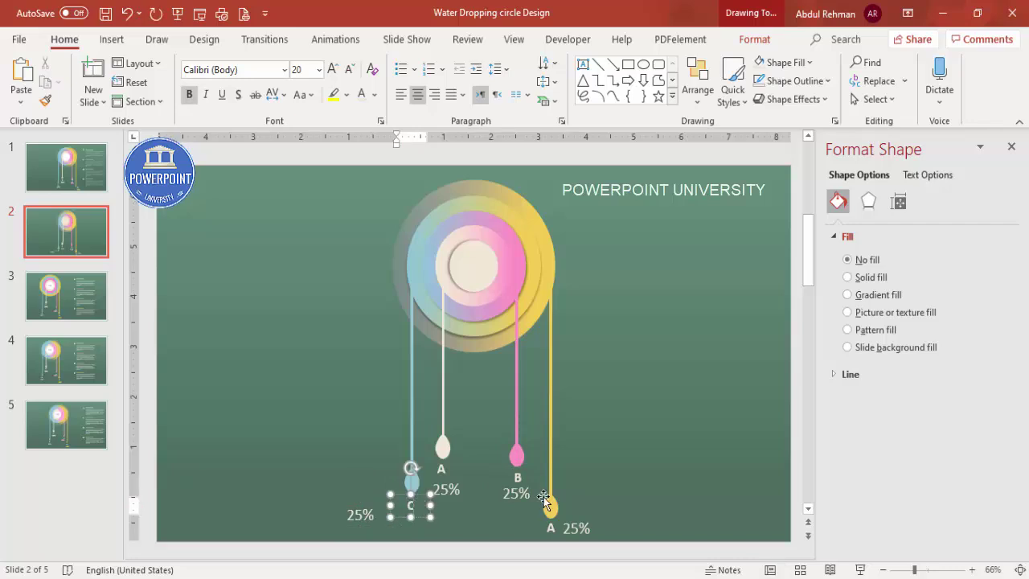
pyautogui.click(549, 529)
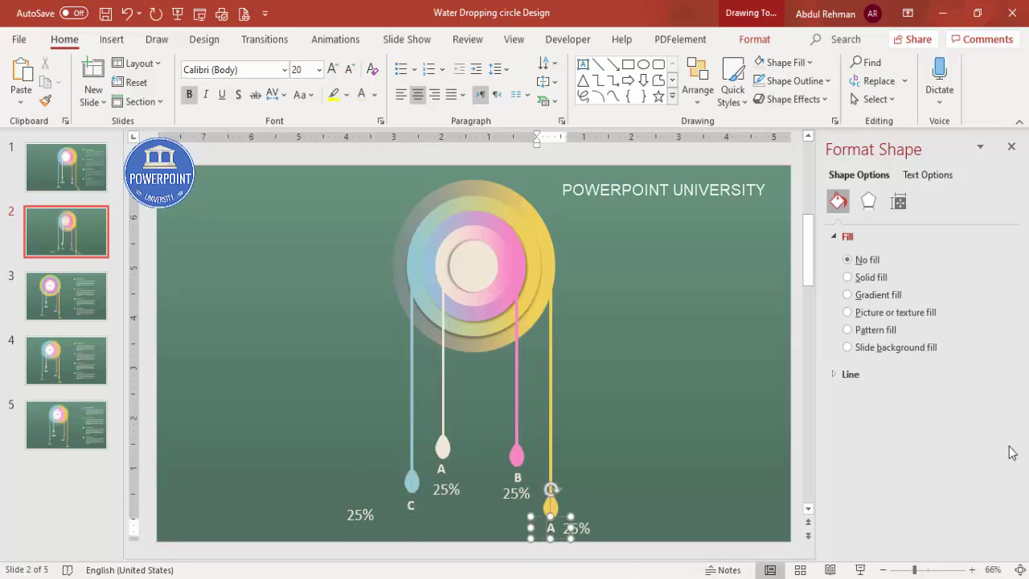
pyautogui.write('D')
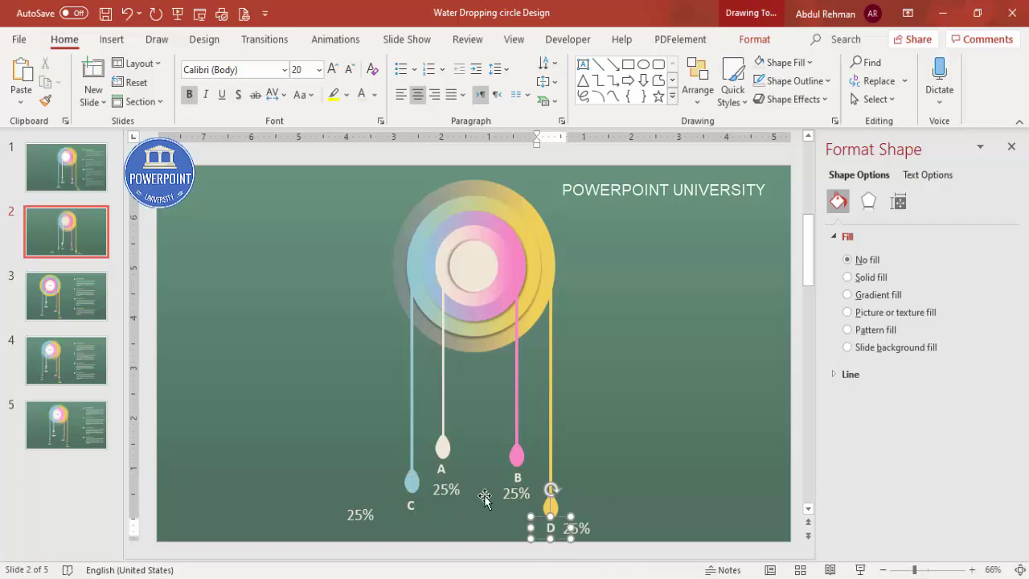
# Step: Nudge the 25% label beside drop D slightly to the right
pyautogui.click(442, 470)
pyautogui.keyDown('shift'); pyautogui.click(516, 478); pyautogui.keyUp('shift')
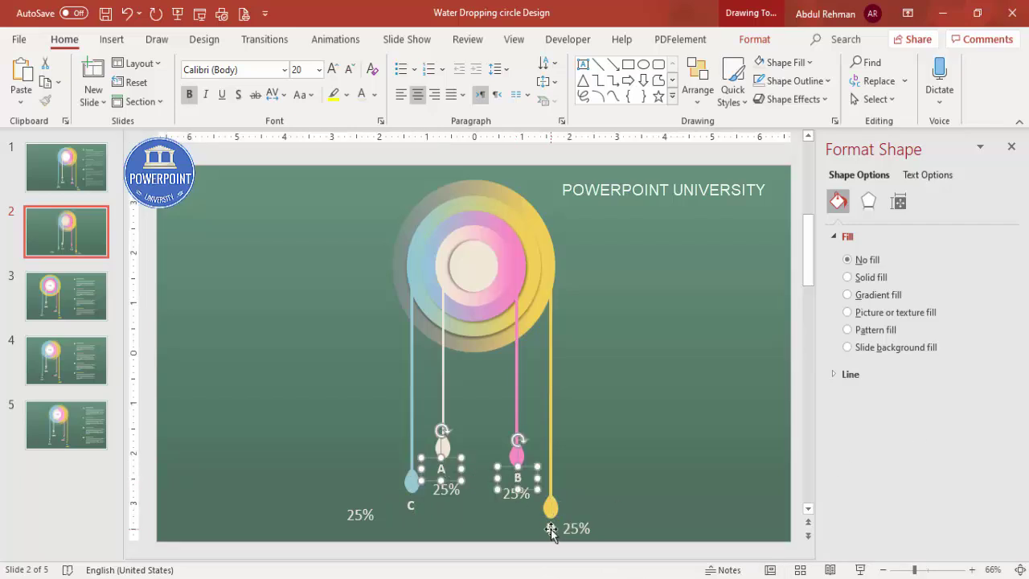
pyautogui.click(577, 529)
pyautogui.click(591, 525)
pyautogui.click(591, 525)
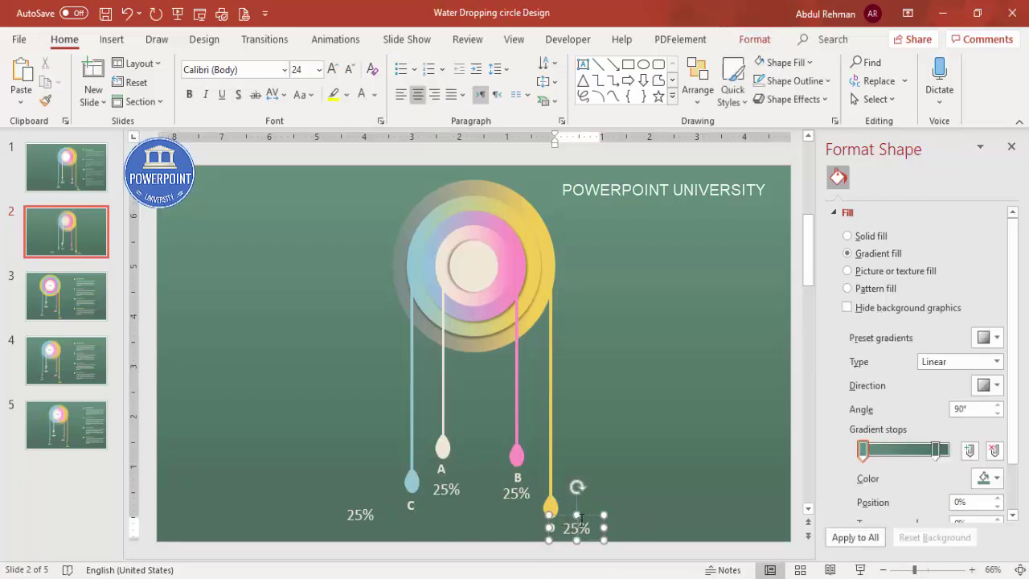
pyautogui.moveTo(591, 524); pyautogui.dragTo(613, 526)
# Step: Copy the four letter labels A–D to the slide's right side
pyautogui.click(554, 527)
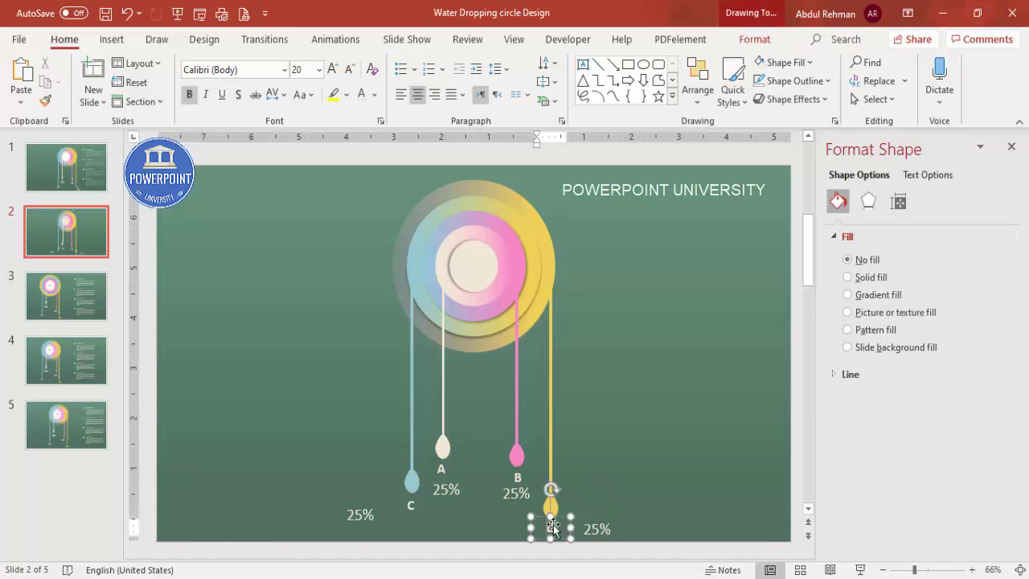
pyautogui.keyDown('shift'); pyautogui.click(515, 478); pyautogui.keyUp('shift')
pyautogui.keyDown('shift'); pyautogui.click(443, 470); pyautogui.keyUp('shift')
pyautogui.keyDown('shift'); pyautogui.click(408, 515); pyautogui.keyUp('shift')
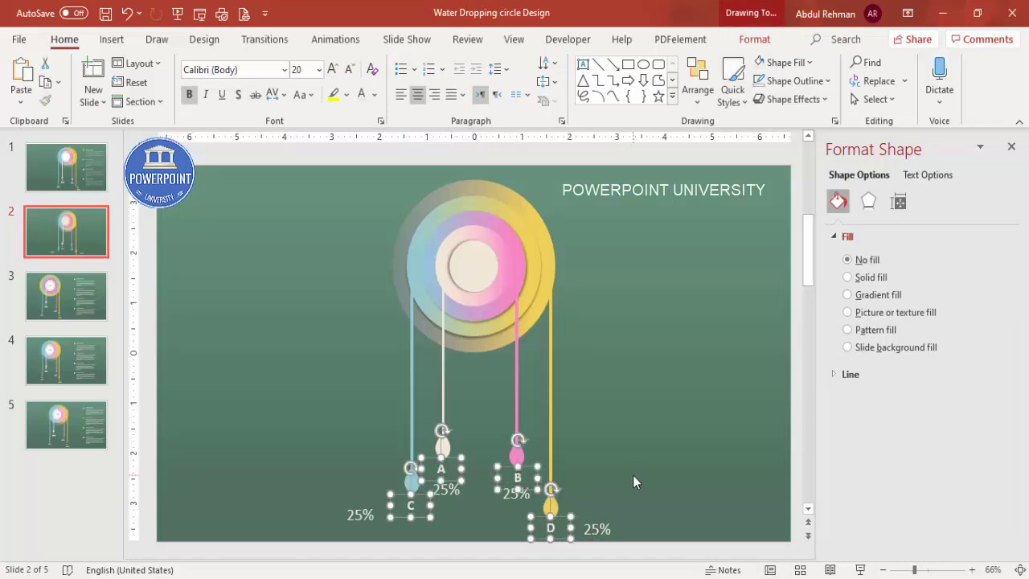
pyautogui.moveTo(420, 495); pyautogui.dragTo(644, 351)
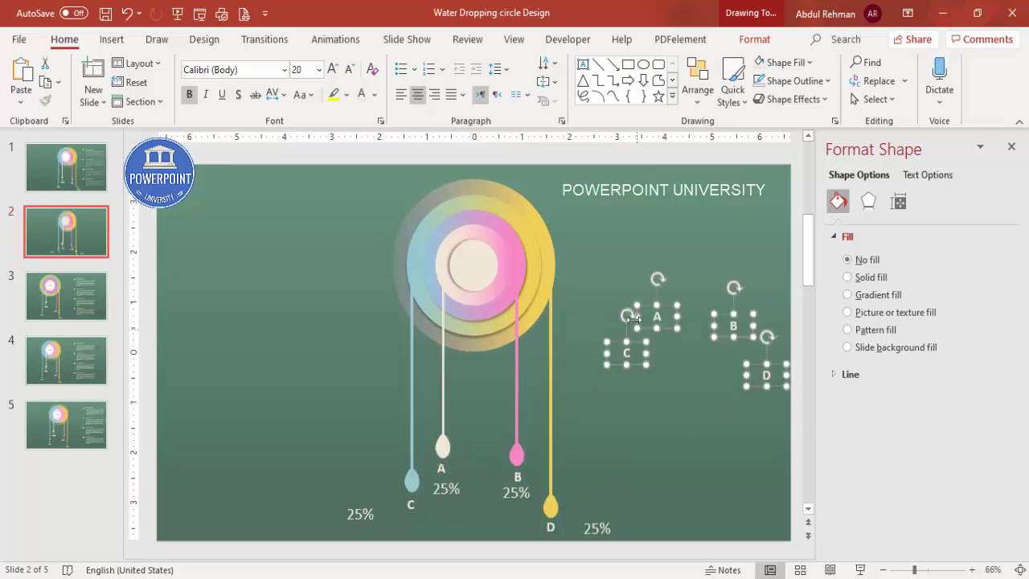
pyautogui.click(682, 287)
# Step: Stack the copied letters A, B, C, D into an evenly spaced vertical column
pyautogui.click(663, 305)
pyautogui.moveTo(663, 305); pyautogui.dragTo(623, 241)
pyautogui.click(635, 346)
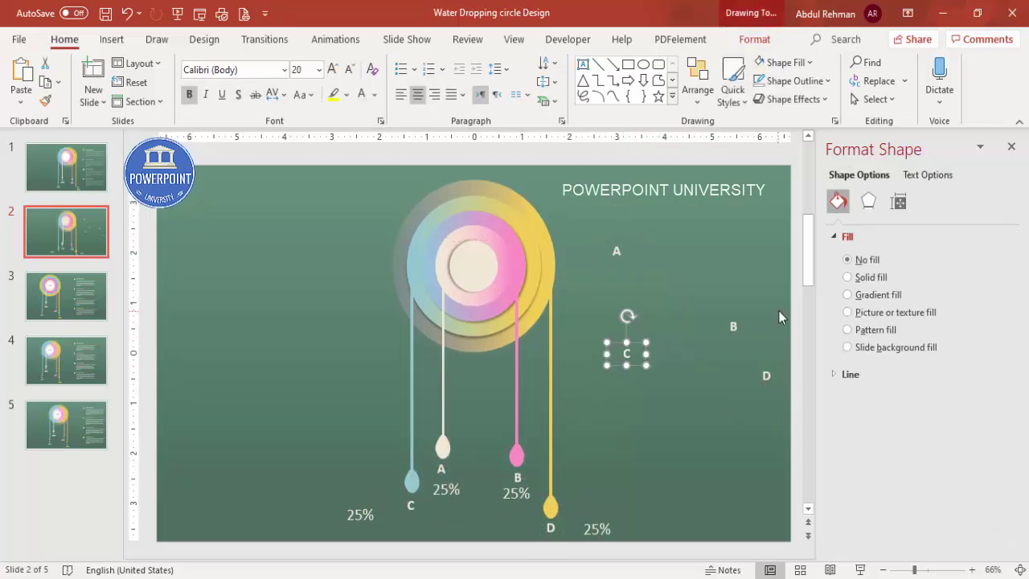
pyautogui.click(734, 323)
pyautogui.moveTo(740, 311); pyautogui.dragTo(623, 291)
pyautogui.moveTo(633, 346); pyautogui.dragTo(625, 348)
pyautogui.moveTo(763, 374); pyautogui.dragTo(642, 394)
pyautogui.click(642, 394)
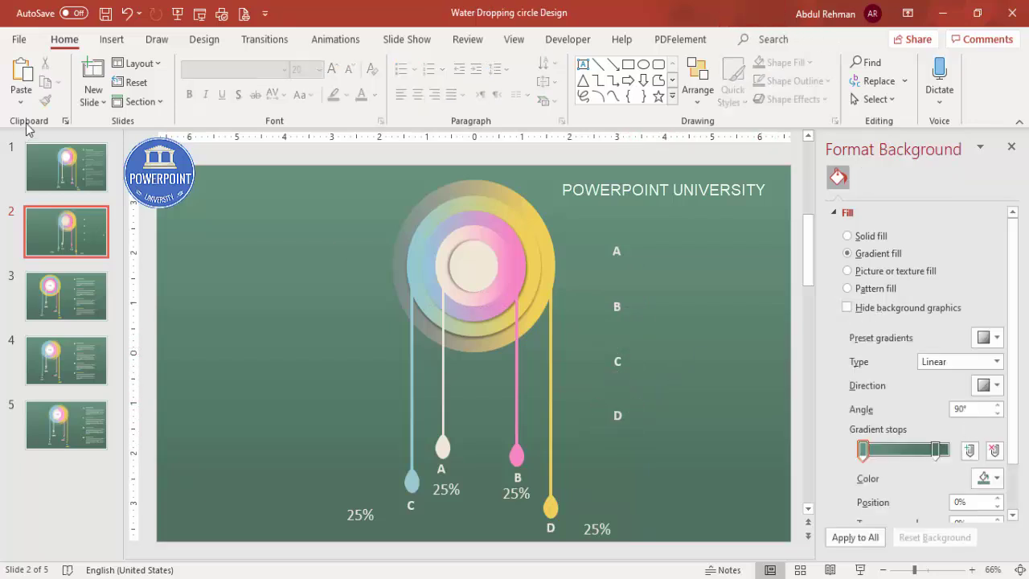
pyautogui.click(112, 38)
pyautogui.click(599, 81)
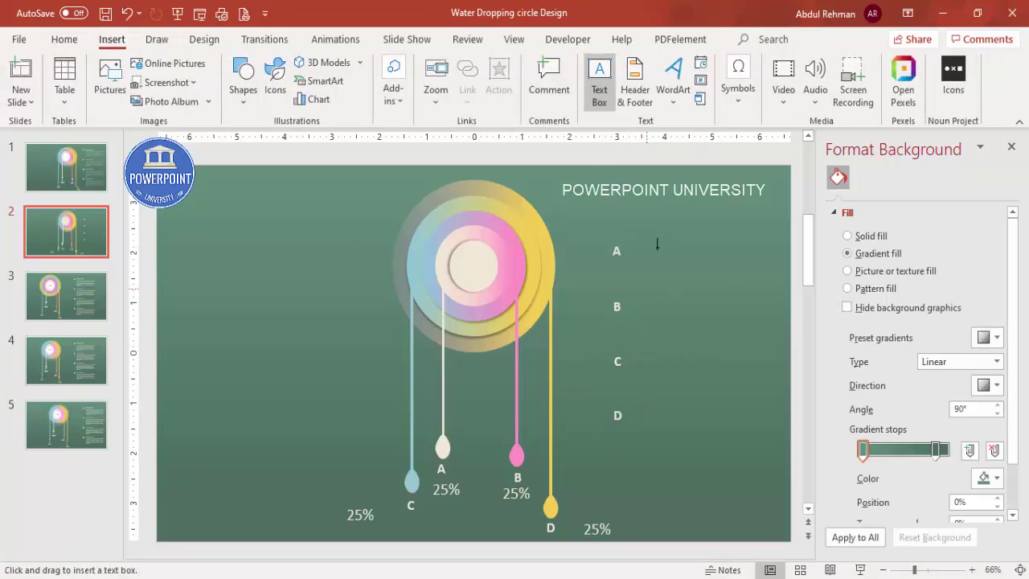
# Step: Add an 'Add detail text here' text box aligned beside letter A
pyautogui.moveTo(633, 225); pyautogui.dragTo(801, 267)
pyautogui.write('Add detail')
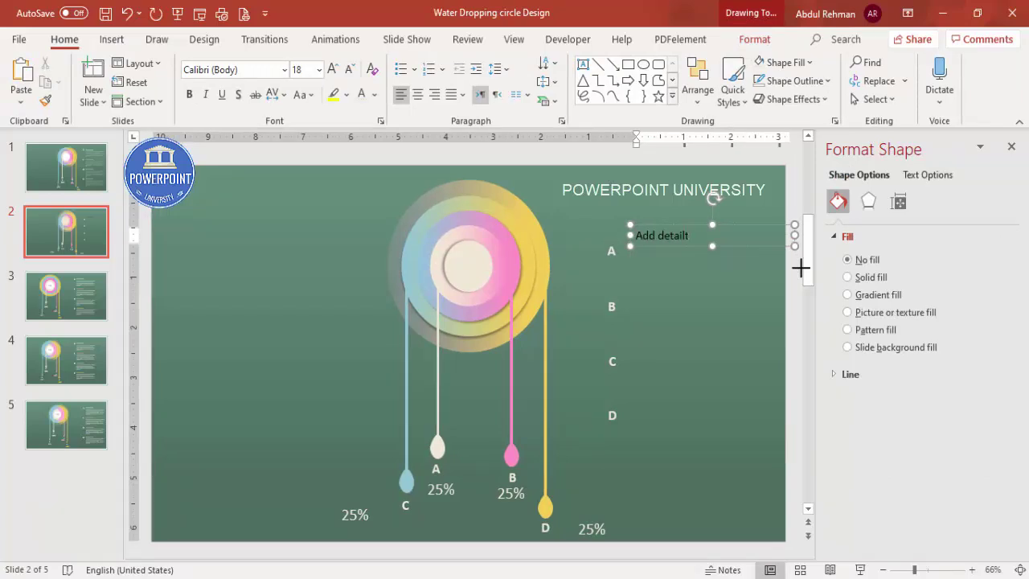
pyautogui.write(' text here')
pyautogui.press('Escape')
pyautogui.moveTo(741, 234); pyautogui.dragTo(729, 251)
# Step: Make the detail text white with 48% transparency
pyautogui.click(374, 95)
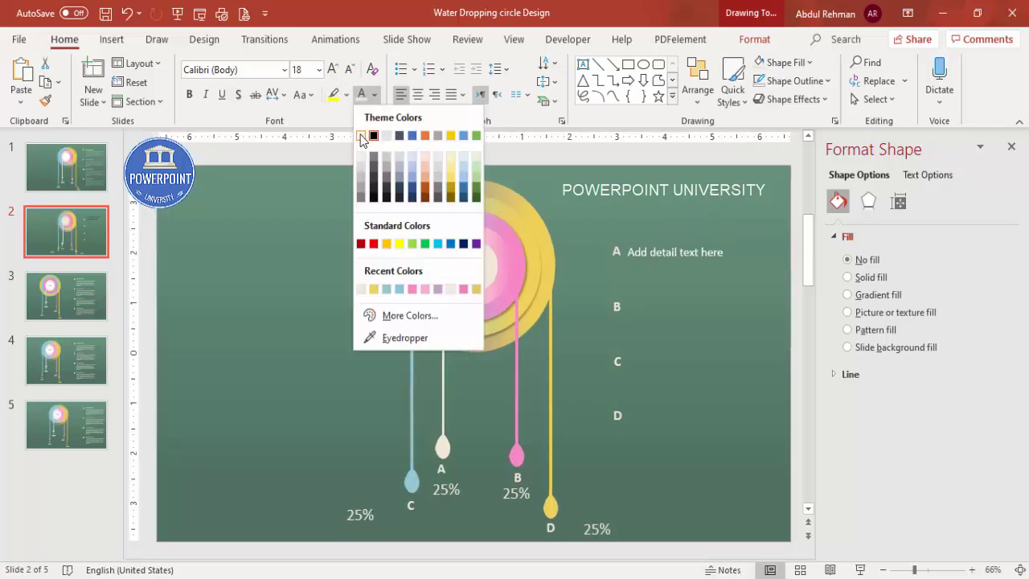
pyautogui.click(370, 135)
pyautogui.click(928, 176)
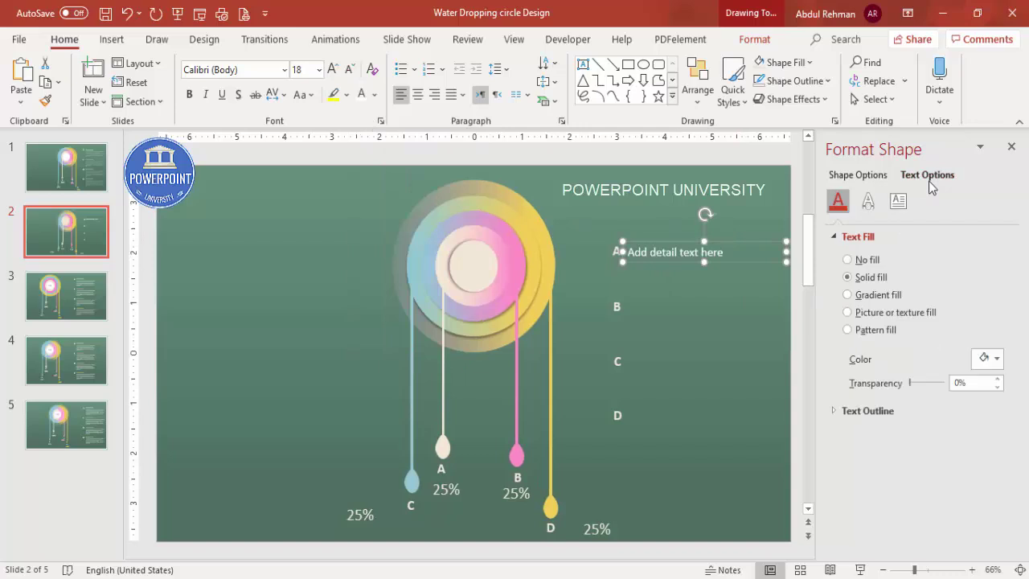
pyautogui.moveTo(912, 384); pyautogui.dragTo(926, 384)
# Step: Duplicate the detail text line down to the B, C and D rows
pyautogui.moveTo(762, 244); pyautogui.dragTo(754, 295)
pyautogui.hotkey('ctrl', 'd')
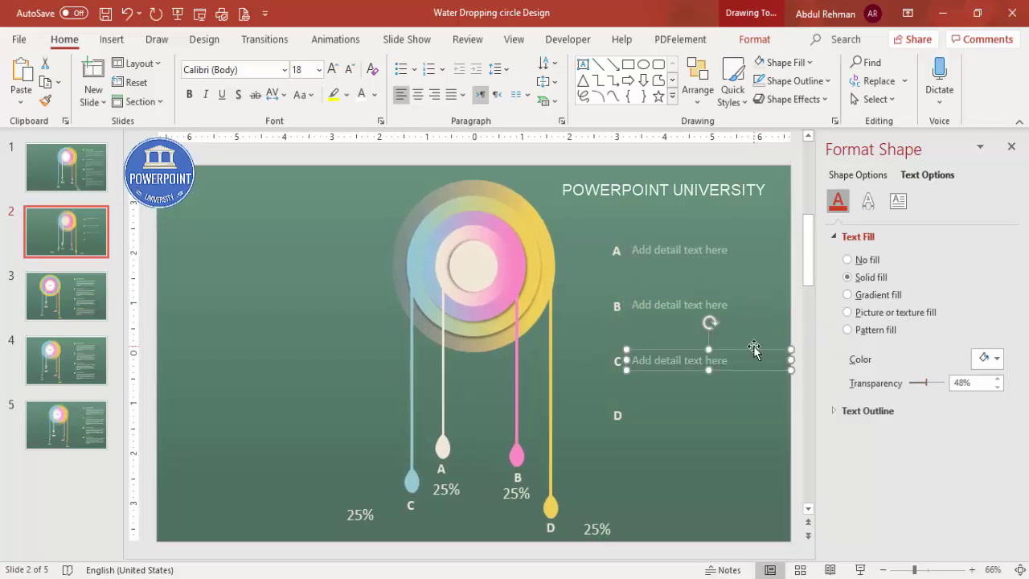
pyautogui.hotkey('ctrl', 'd')
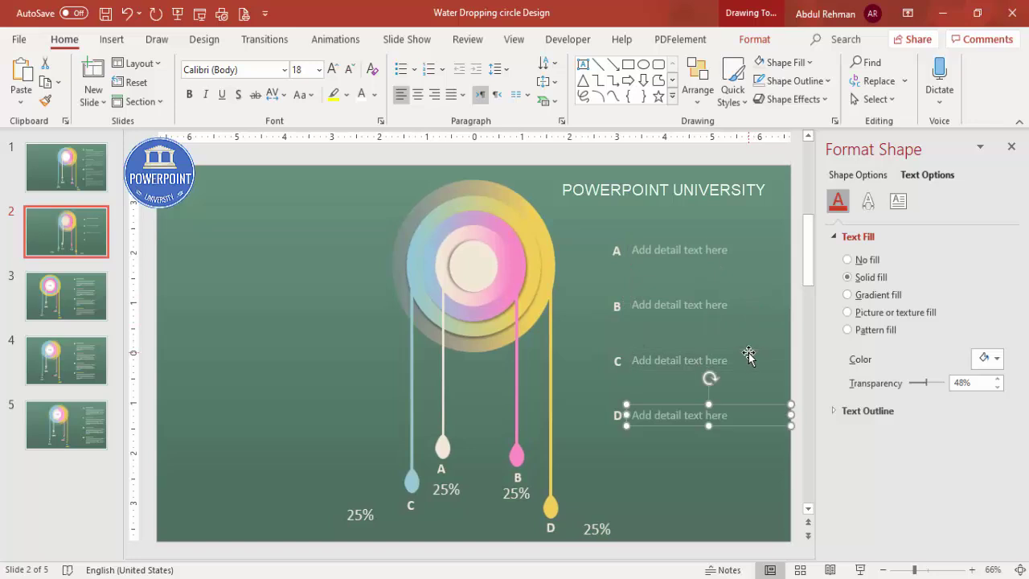
pyautogui.click(708, 482)
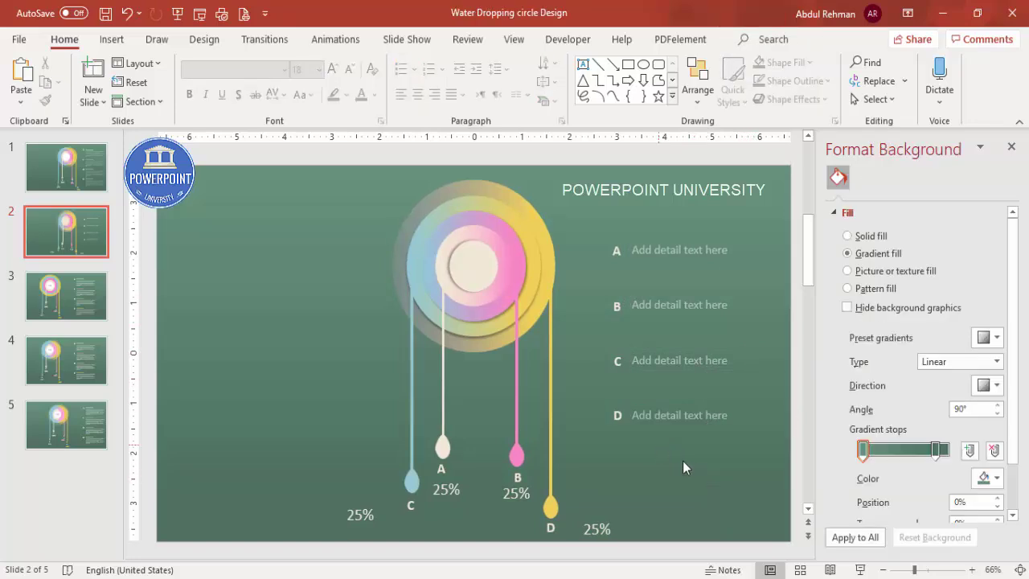